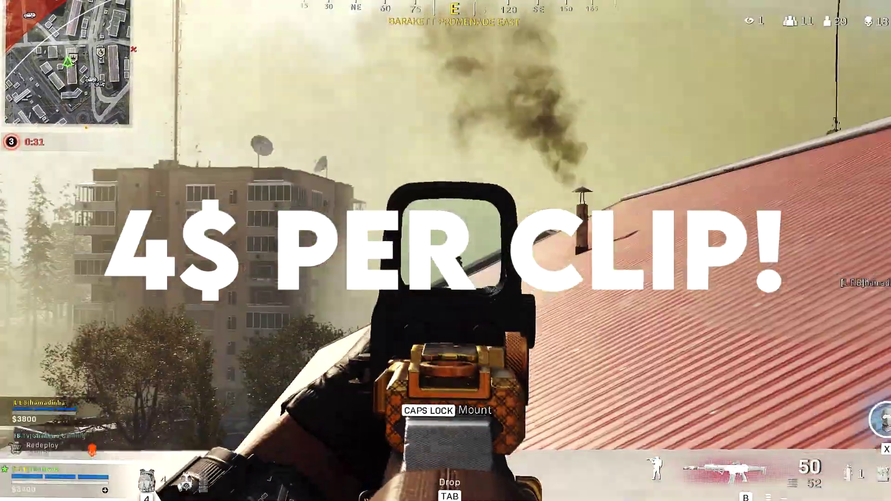
pyautogui.click(445, 250)
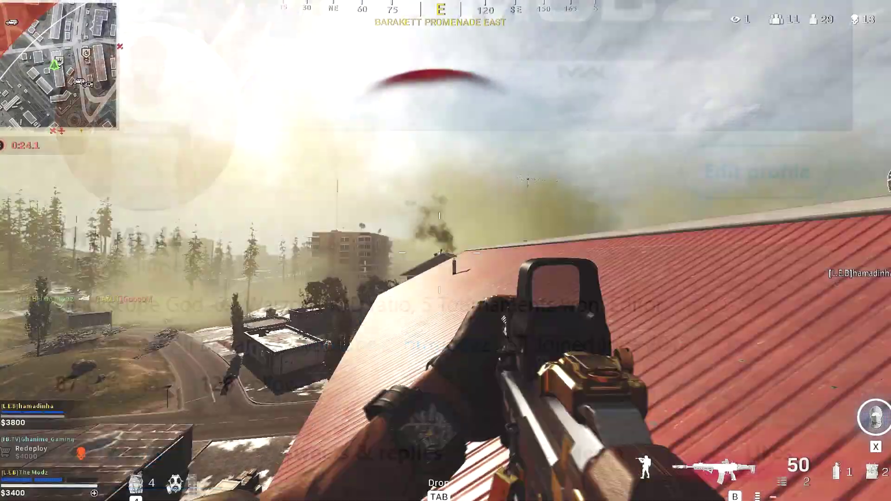
pyautogui.moveTo(446, 251); pyautogui.dragTo(445, 250)
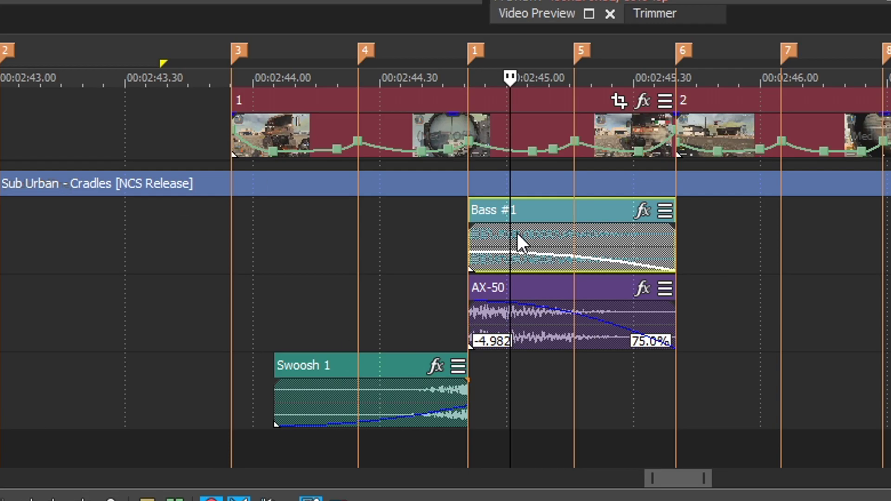
# - Reveal the LUT Filter on video track 1, toggle the effect off and on to compare the footage, and close its settings
pyautogui.click(380, 258)
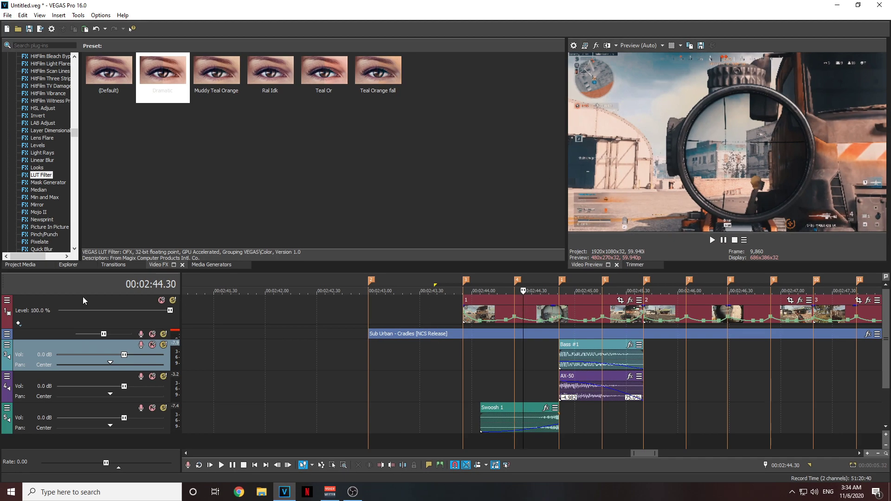
pyautogui.click(19, 323)
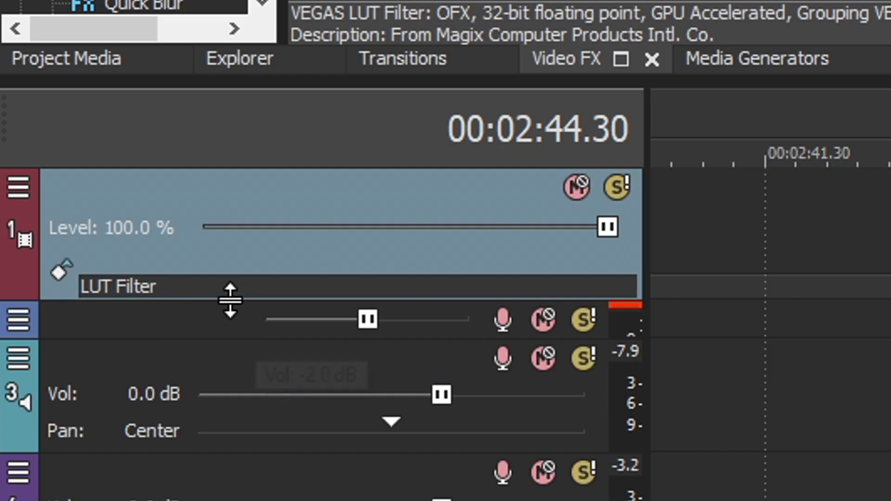
pyautogui.click(146, 288)
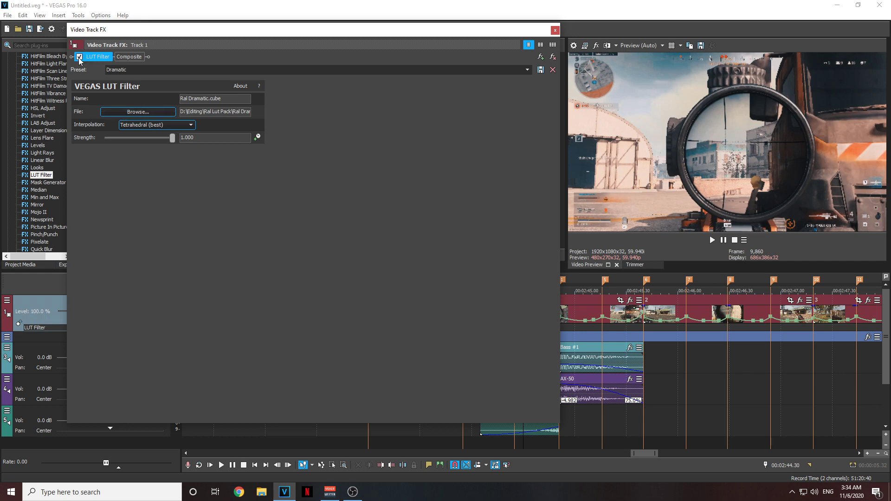
pyautogui.click(79, 57)
pyautogui.click(78, 57)
pyautogui.click(79, 57)
pyautogui.click(80, 57)
pyautogui.click(555, 31)
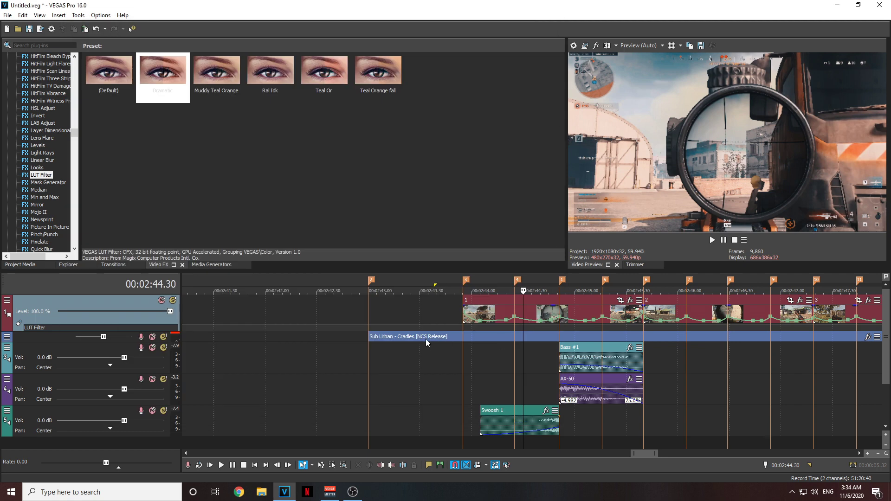
# - Open the Event Pan/Crop settings of the first video clip and move the window aside
pyautogui.click(435, 341)
pyautogui.click(494, 316)
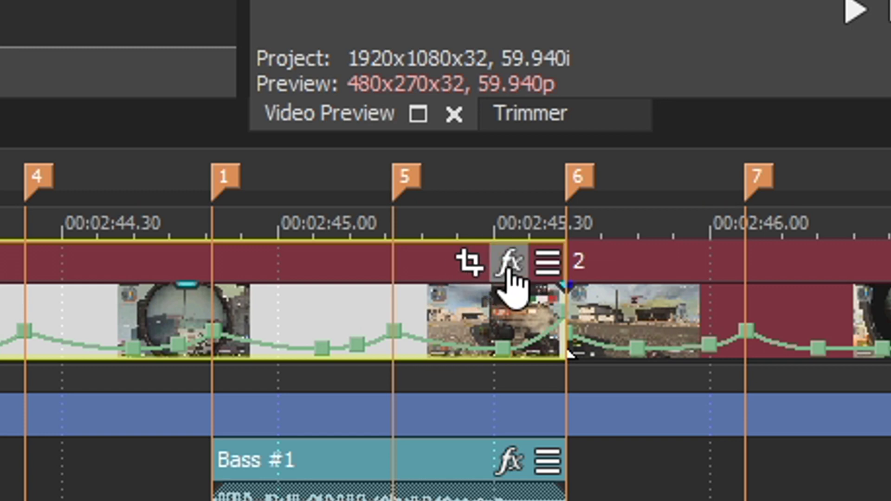
pyautogui.click(466, 265)
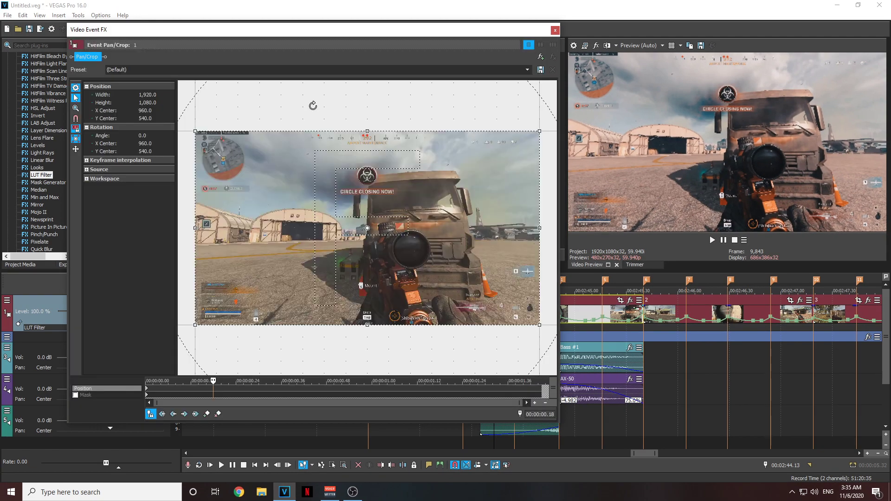
pyautogui.moveTo(254, 35); pyautogui.dragTo(221, 24)
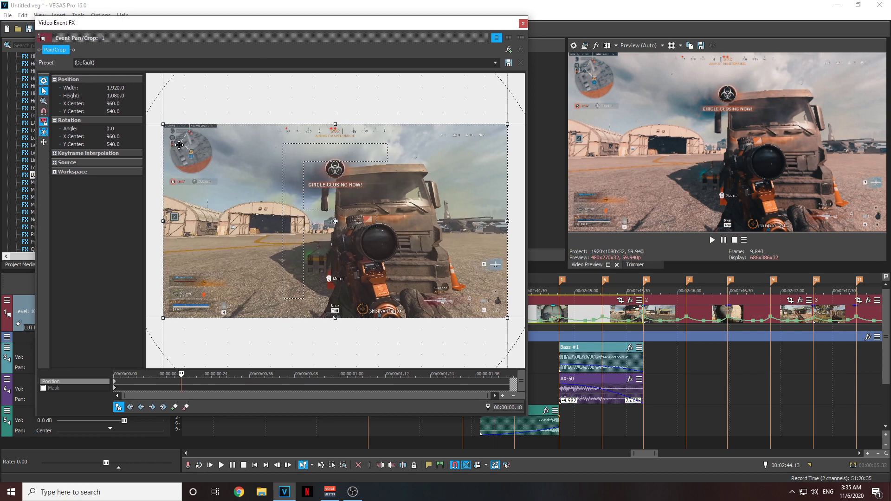
pyautogui.moveTo(162, 123)
pyautogui.mouseDown()
pyautogui.moveTo(145, 97)
pyautogui.moveTo(152, 118)
pyautogui.mouseUp()
pyautogui.rightClick(248, 159)
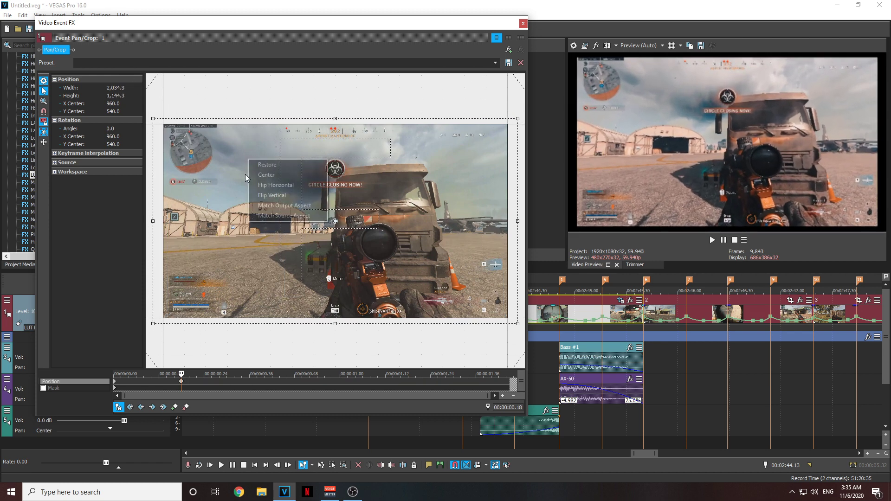
pyautogui.click(260, 165)
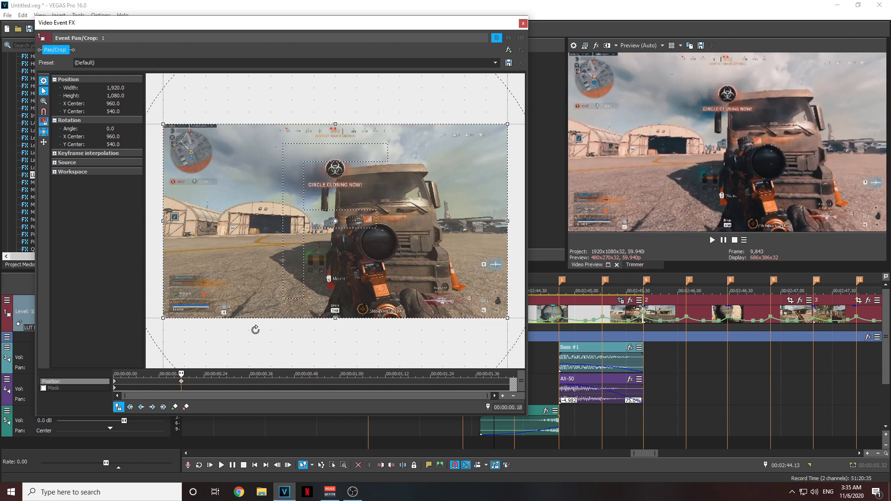
pyautogui.rightClick(182, 383)
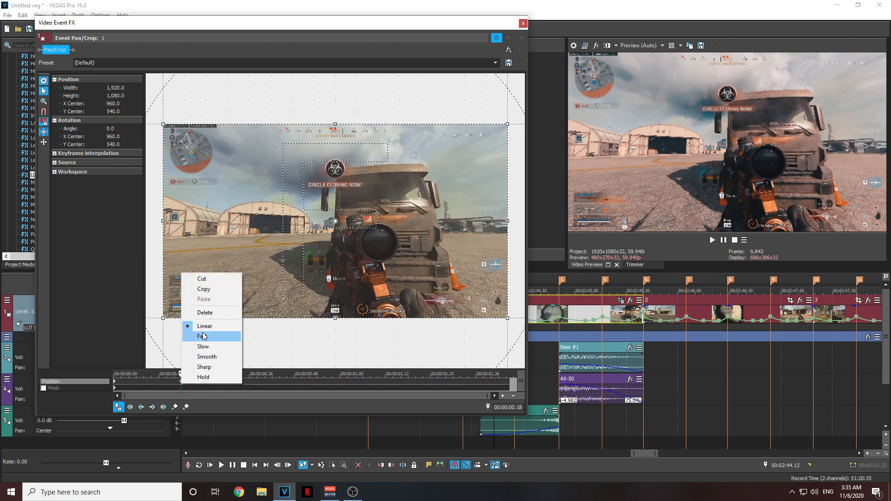
pyautogui.click(204, 316)
# - Move the Pan/Crop window clear of the timeline, play the first clip's beat section, and place the playhead on marker 4
pyautogui.moveTo(303, 26)
pyautogui.mouseDown()
pyautogui.moveTo(264, 28)
pyautogui.moveTo(326, 37)
pyautogui.moveTo(69, 38)
pyautogui.moveTo(294, 40)
pyautogui.mouseUp()
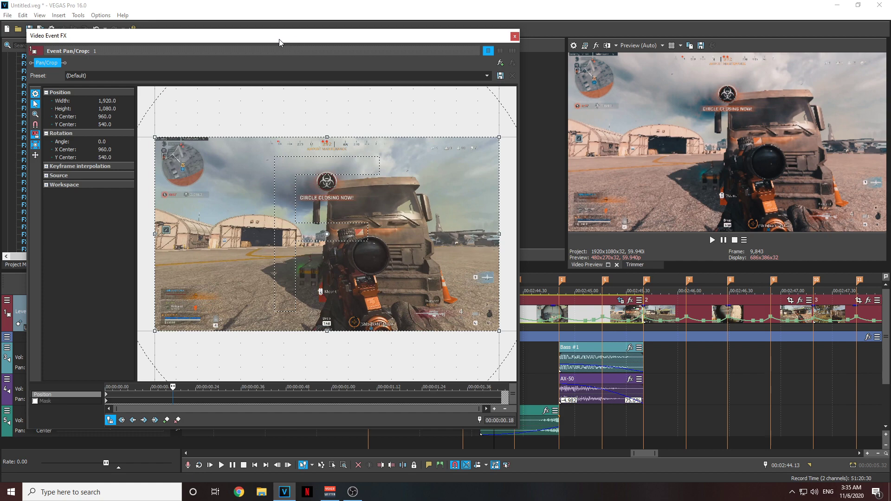
pyautogui.moveTo(269, 39); pyautogui.dragTo(211, 26)
pyautogui.click(517, 341)
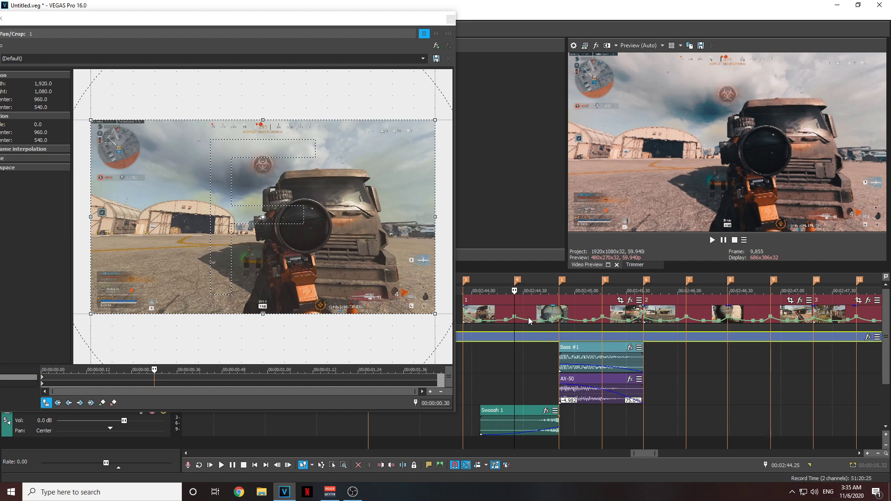
pyautogui.click(480, 358)
pyautogui.press('space')
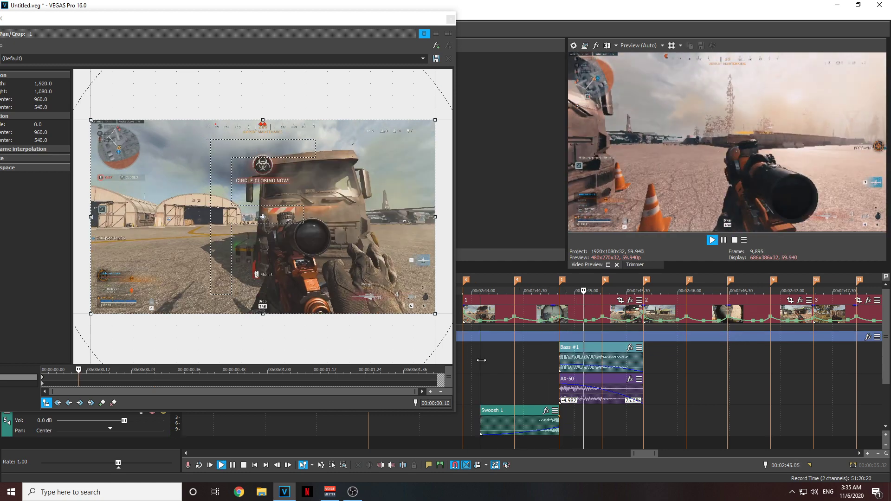
pyautogui.press('space')
pyautogui.click(513, 351)
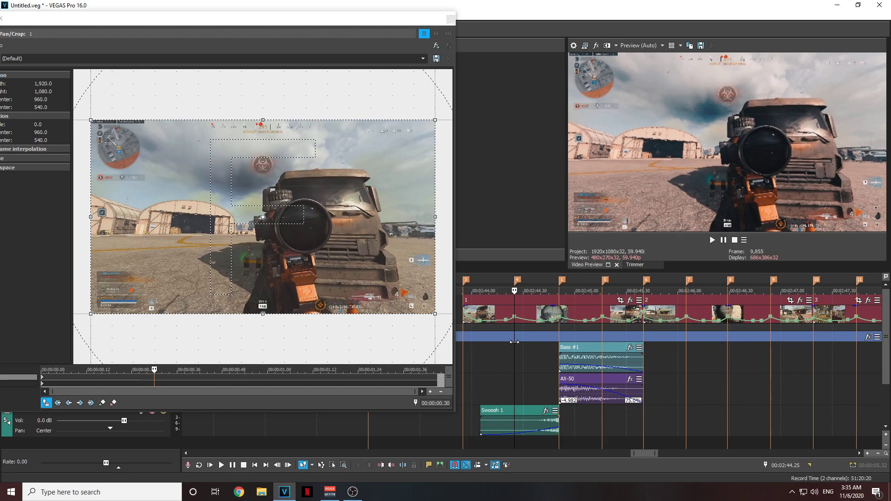
# - Turn cursor syncing off and back on for the Pan/Crop keyframe timeline, keeping the window clear of the main timeline
pyautogui.moveTo(212, 20); pyautogui.dragTo(444, 25)
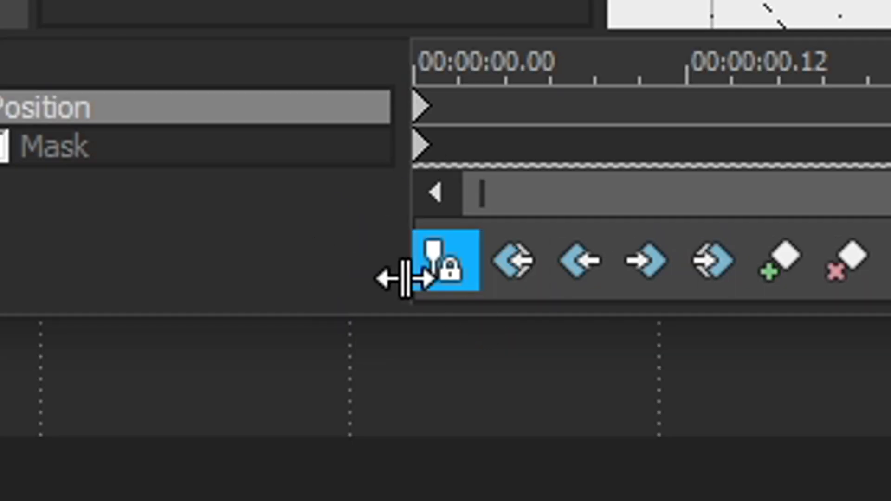
pyautogui.click(280, 408)
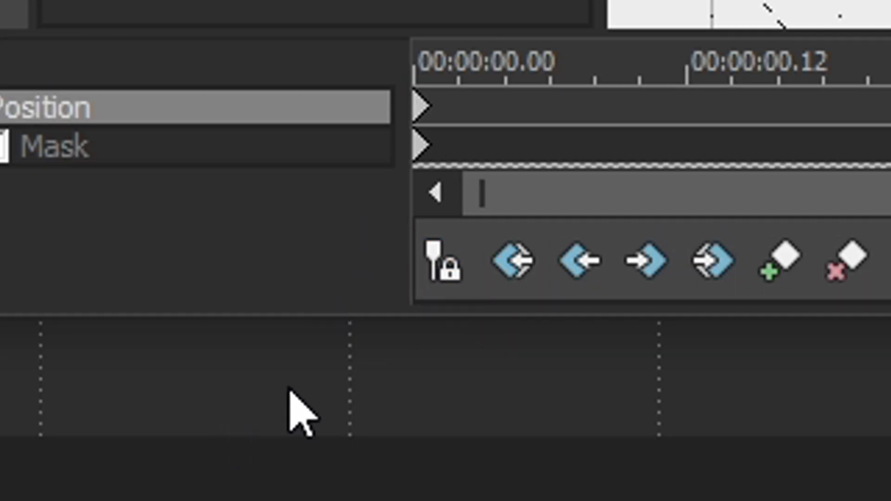
pyautogui.click(432, 277)
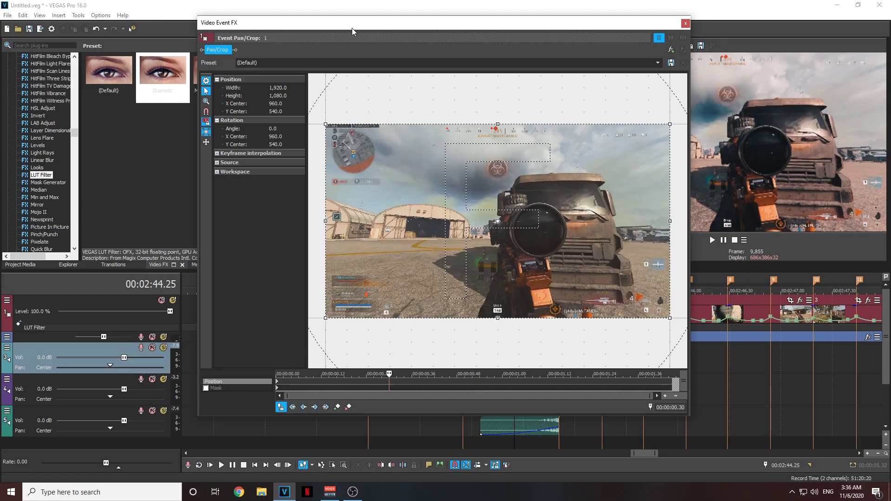
pyautogui.moveTo(352, 28); pyautogui.dragTo(114, 22)
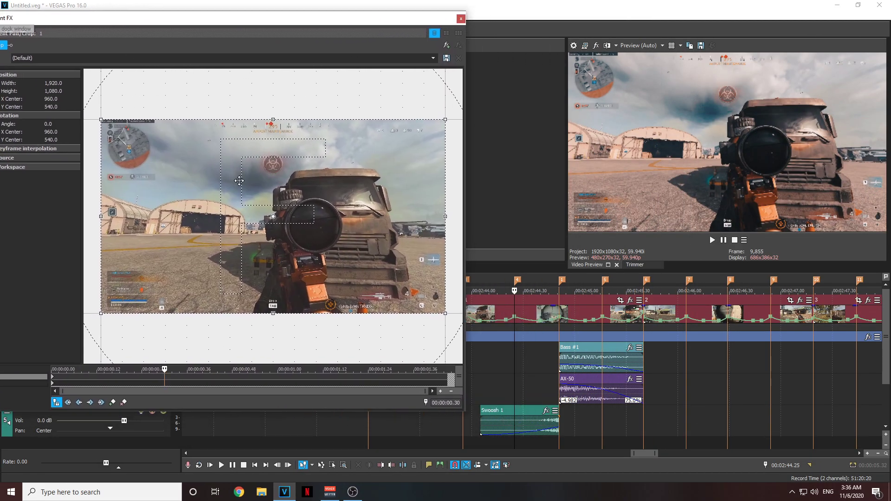
# - Add a Position keyframe to the first clip three frames before marker 4, at 00:00:00.27 in the clip
pyautogui.scroll(4, 553, 353)
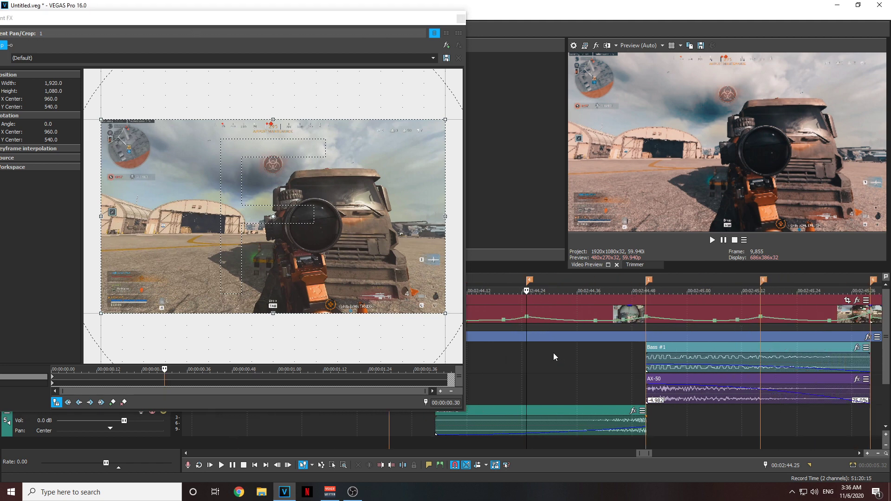
pyautogui.scroll(1, 553, 353)
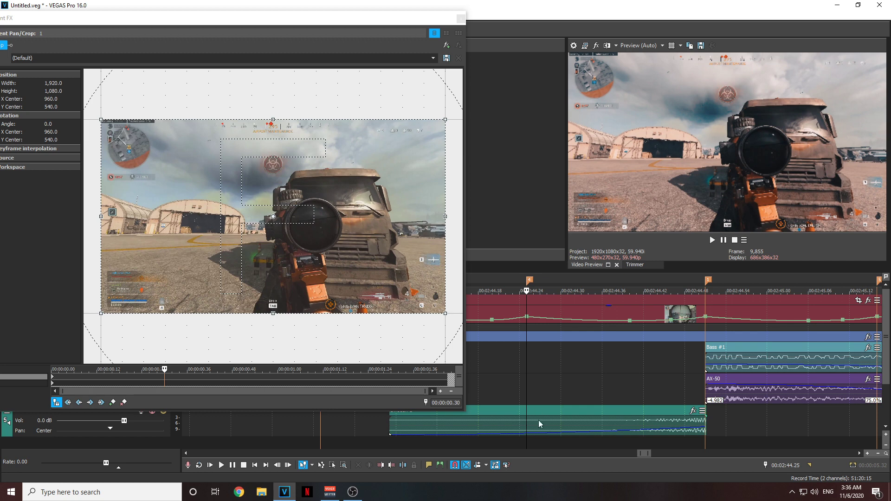
pyautogui.moveTo(538, 418)
pyautogui.press('Left')
pyautogui.press('Left')
pyautogui.press('Left')
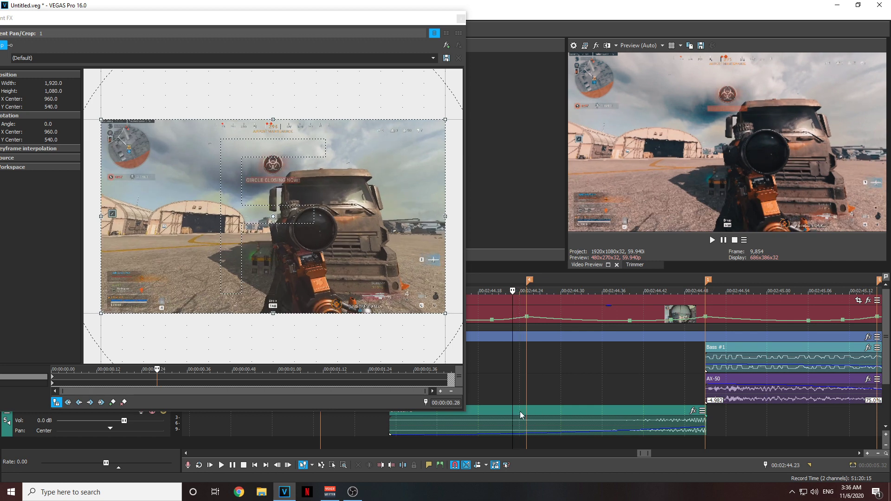
pyautogui.click(112, 401)
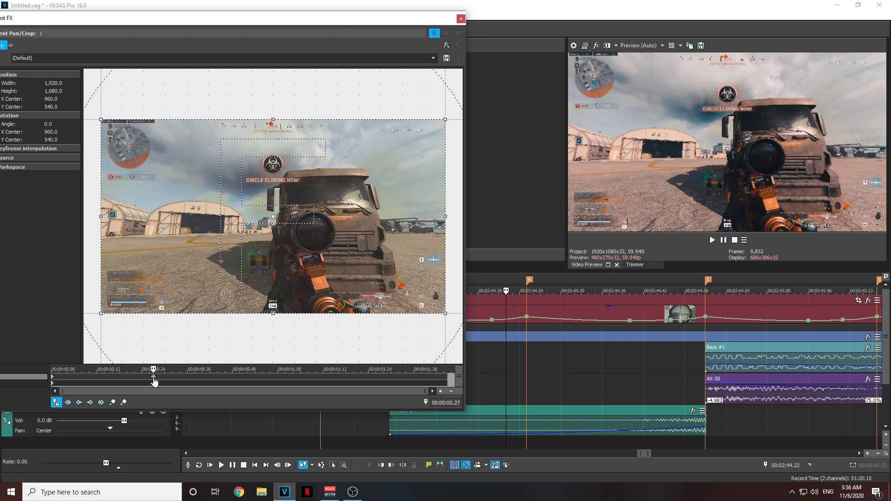
# - Add a second Position keyframe three frames after marker 4, at 00:00:00.33 in the clip
pyautogui.press('Right')
pyautogui.press('Right')
pyautogui.press('Right')
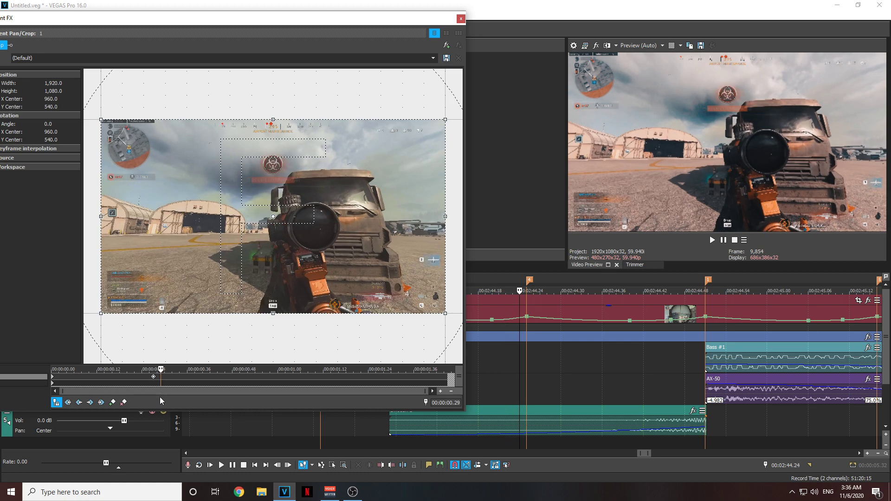
pyautogui.press('Right')
pyautogui.press('Right')
pyautogui.press('Right')
pyautogui.click(112, 402)
# - At the second Position keyframe, shrink the centred crop frame to about 1,810 by 1,018 to zoom in on the footage
pyautogui.click(153, 377)
pyautogui.click(176, 377)
pyautogui.click(153, 377)
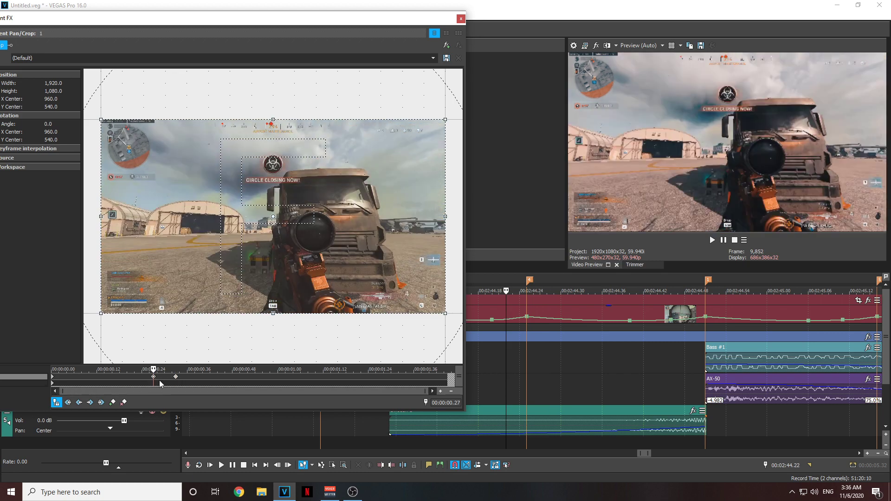
pyautogui.click(177, 381)
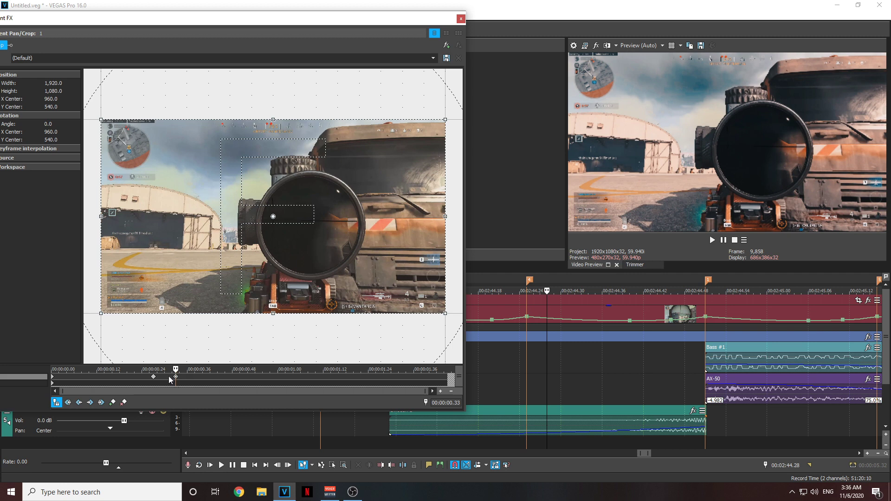
pyautogui.moveTo(446, 119)
pyautogui.mouseDown()
pyautogui.moveTo(405, 157)
pyautogui.moveTo(455, 125)
pyautogui.mouseUp()
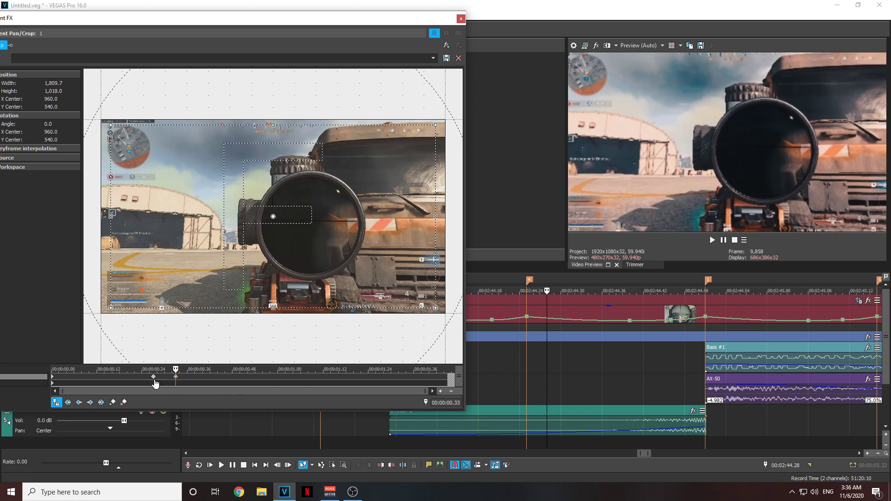
# - Set the interpolation of the keyframe at 00:00:00.27 to Slow and return to the second keyframe
pyautogui.click(154, 380)
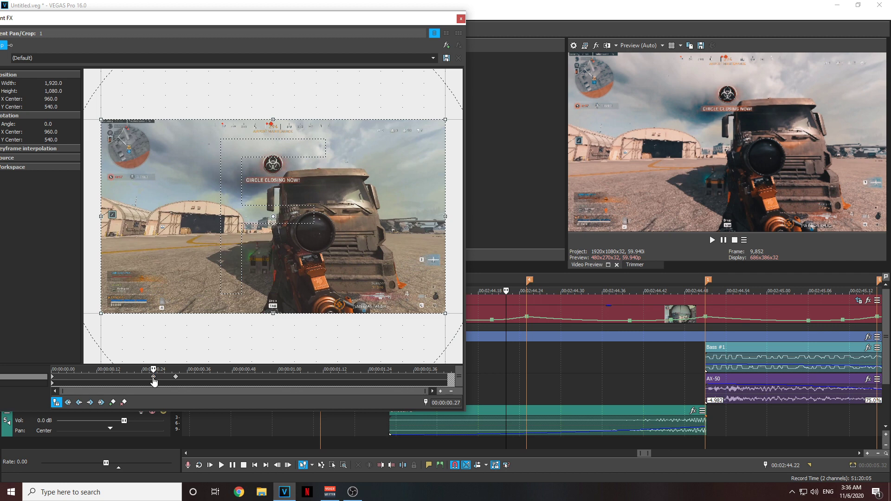
pyautogui.rightClick(153, 378)
pyautogui.click(174, 341)
pyautogui.rightClick(153, 376)
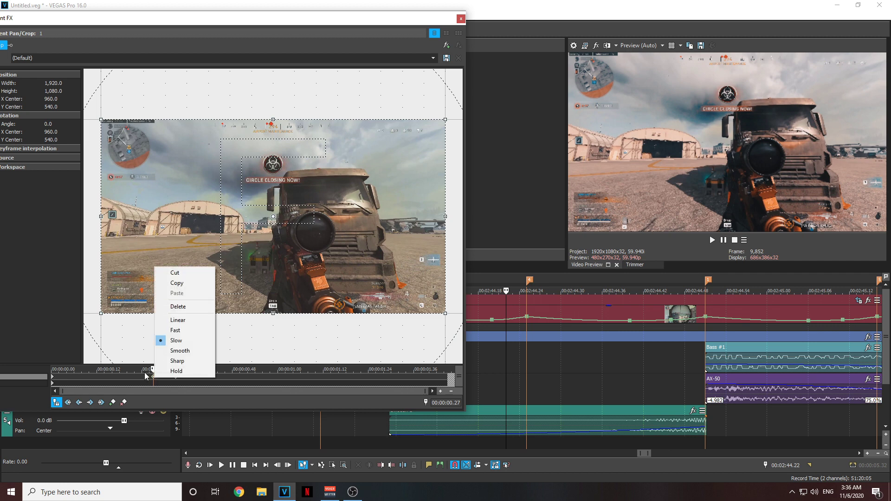
pyautogui.click(175, 380)
# - Clear the Pan/Crop window away, play the first clip around marker 4 to check the zoom, and place the playhead near marker 1
pyautogui.moveTo(402, 27); pyautogui.dragTo(1, 45)
pyautogui.scroll(-3, 482, 360)
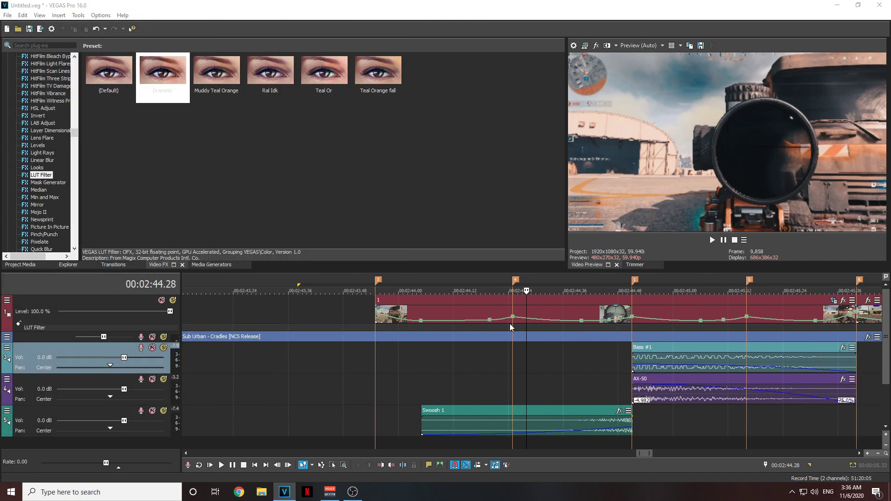
pyautogui.click(483, 360)
pyautogui.press('space')
pyautogui.press('space')
pyautogui.press('space')
pyautogui.press('space')
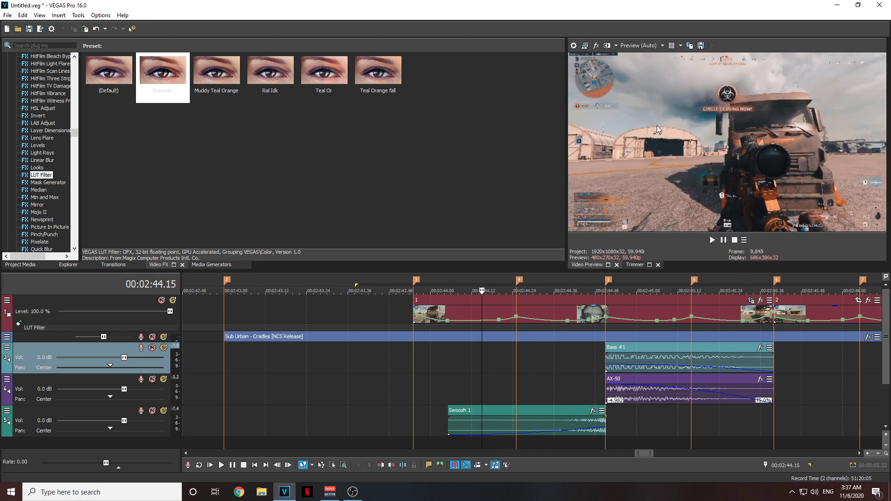
pyautogui.press('space')
pyautogui.press('space')
pyautogui.press('space')
pyautogui.press('space')
pyautogui.press('space')
pyautogui.press('space')
pyautogui.press('space')
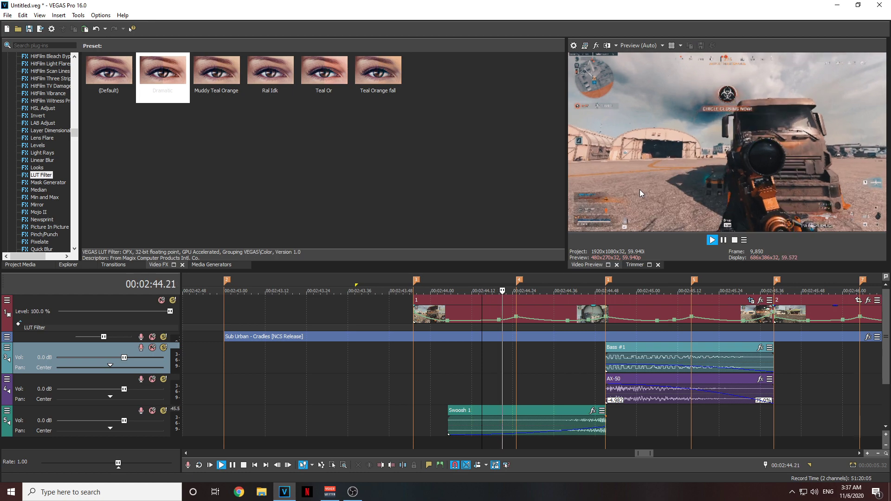
pyautogui.press('space')
pyautogui.press('space')
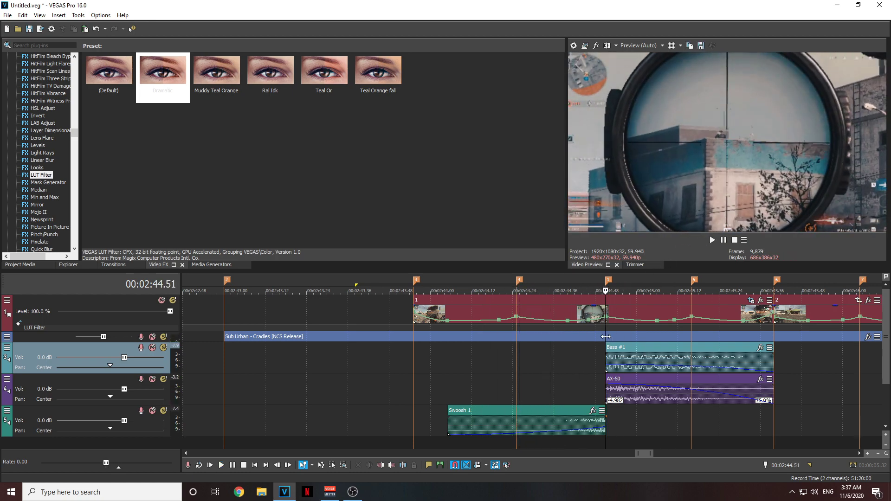
pyautogui.press('Return')
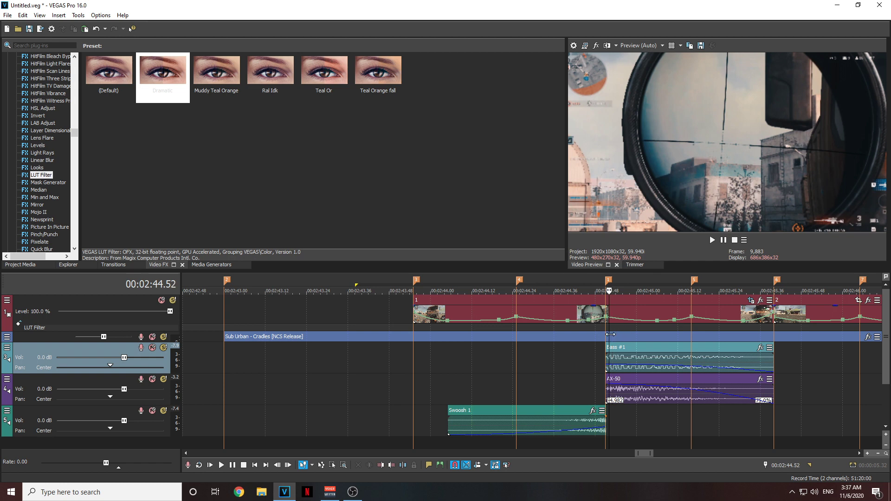
# - Examine the zoom frame by frame just after marker 4, comparing it with the frame where Bass #1 starts
pyautogui.press('Left')
pyautogui.press('Left')
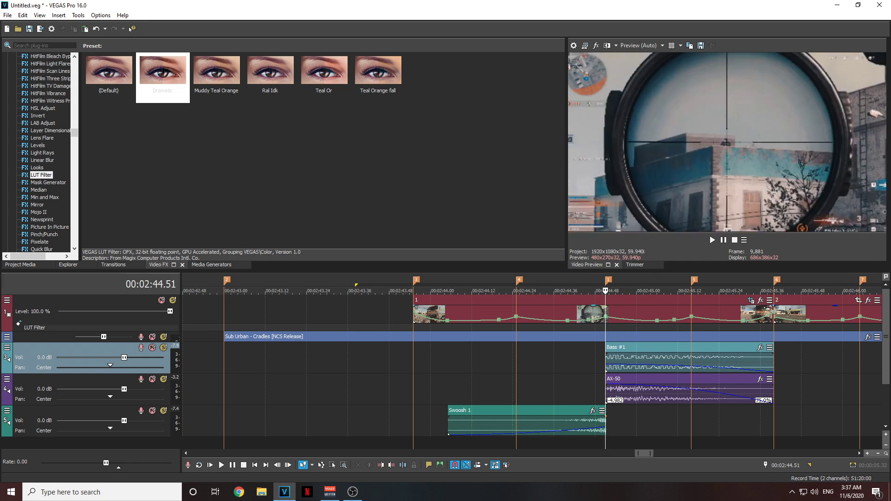
pyautogui.click(516, 347)
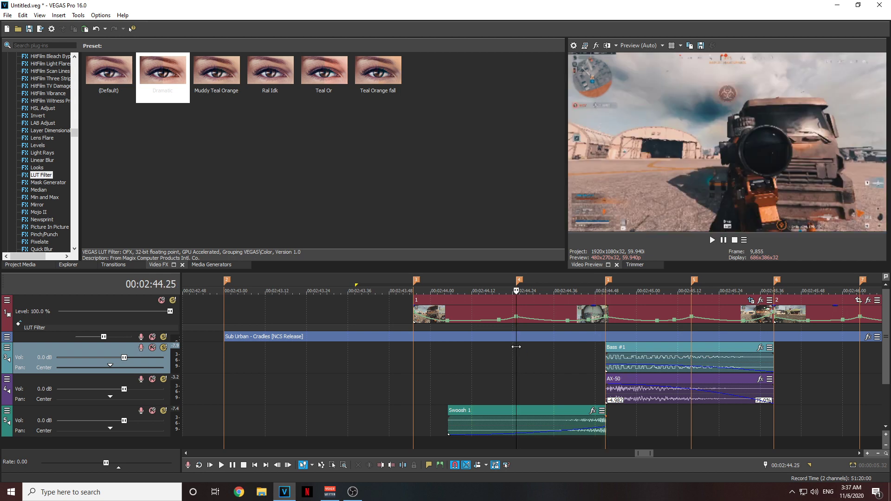
pyautogui.press('Right')
pyautogui.press('Right')
pyautogui.press('Right')
pyautogui.press('Left')
pyautogui.press('Left')
pyautogui.press('Left')
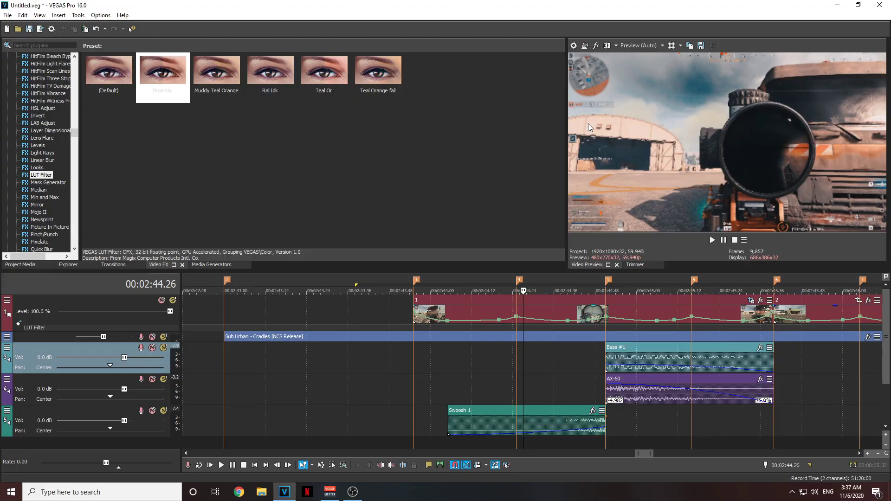
# - Play on from marker 4 and examine the frames just before and after the start of Bass #1
pyautogui.press('Right')
pyautogui.press('Right')
pyautogui.press('Right')
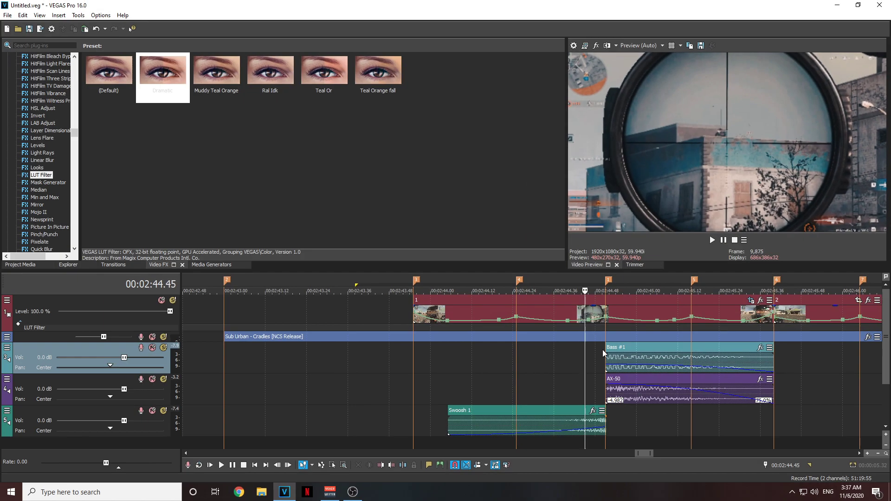
pyautogui.press('space')
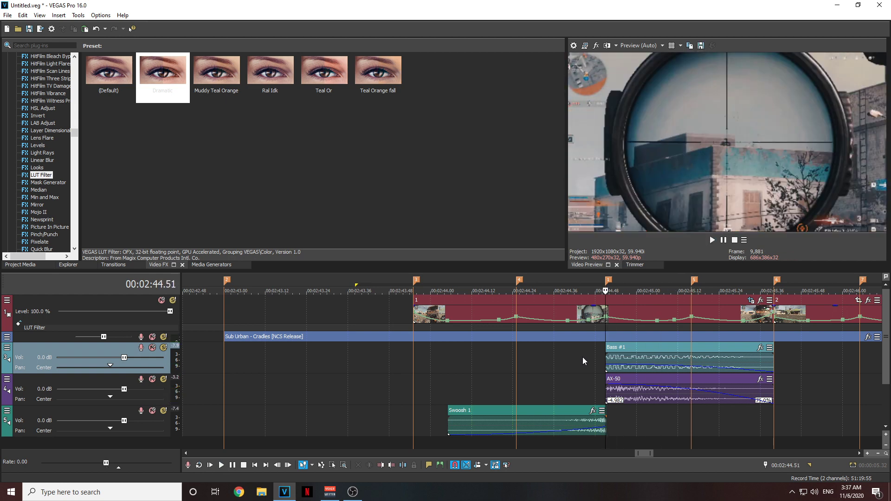
pyautogui.press('Right')
pyautogui.press('Right')
pyautogui.press('Right')
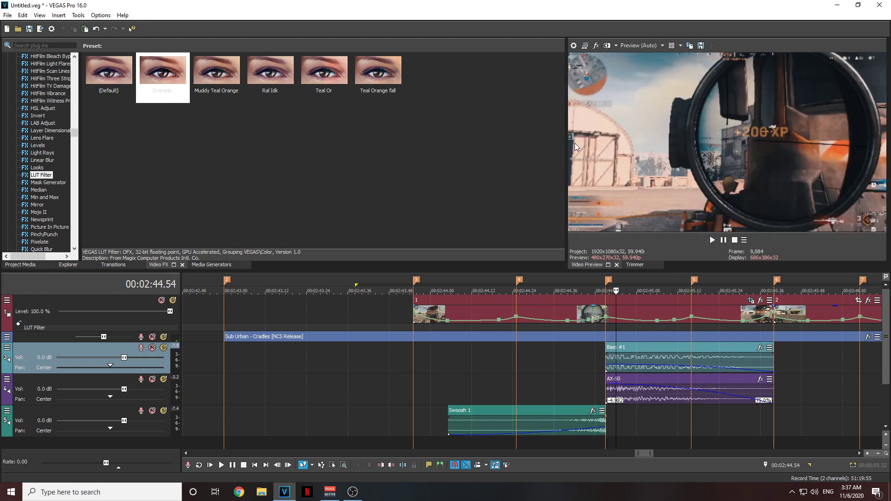
pyautogui.press('Right')
# - In the first clip's Pan/Crop, add a Position keyframe three frames before the start of Bass #1, at 00:00:00.53
pyautogui.click(606, 317)
pyautogui.moveTo(0, 56); pyautogui.dragTo(319, 27)
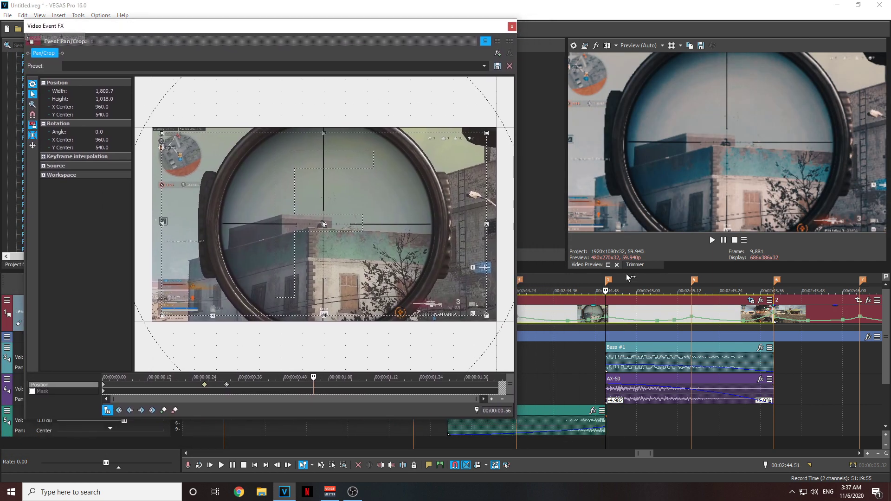
pyautogui.click(605, 314)
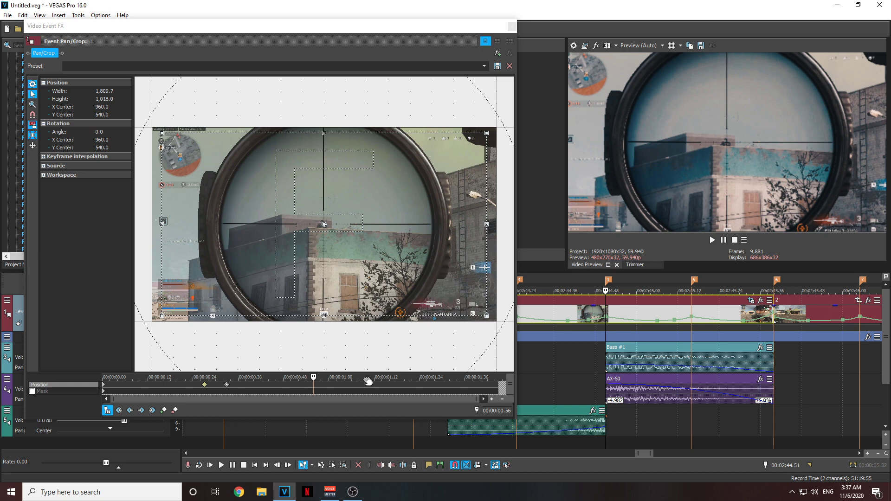
pyautogui.click(324, 413)
pyautogui.press('Left')
pyautogui.press('Left')
pyautogui.press('Left')
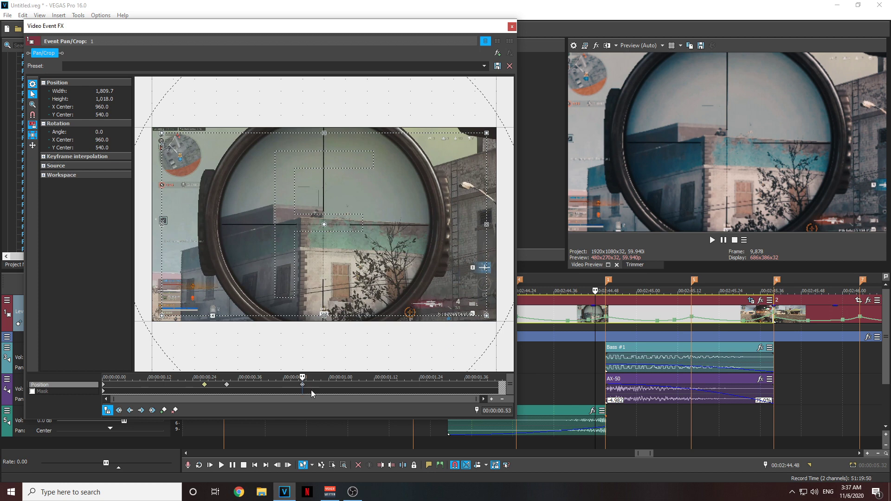
# - Add another Position keyframe three frames after the start of Bass #1, at 00:00:00.59
pyautogui.press('Right')
pyautogui.press('Right')
pyautogui.press('Right')
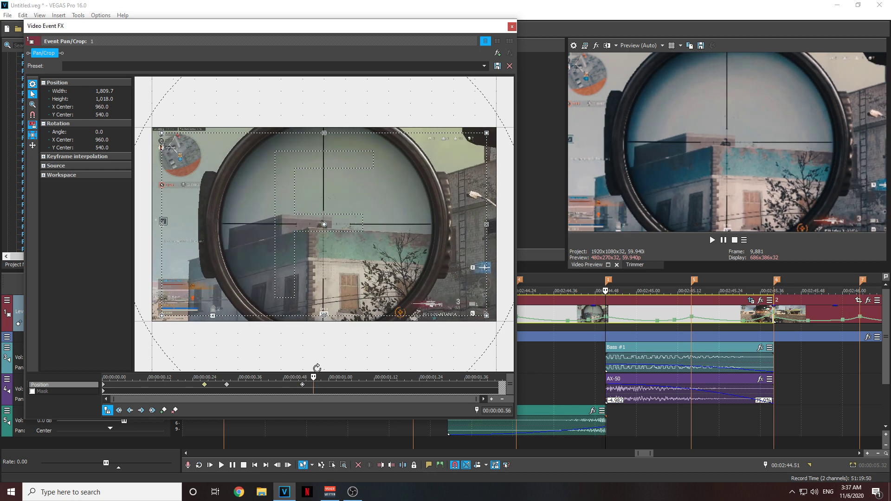
pyautogui.press('Right')
pyautogui.press('Right')
pyautogui.press('Right')
pyautogui.click(167, 411)
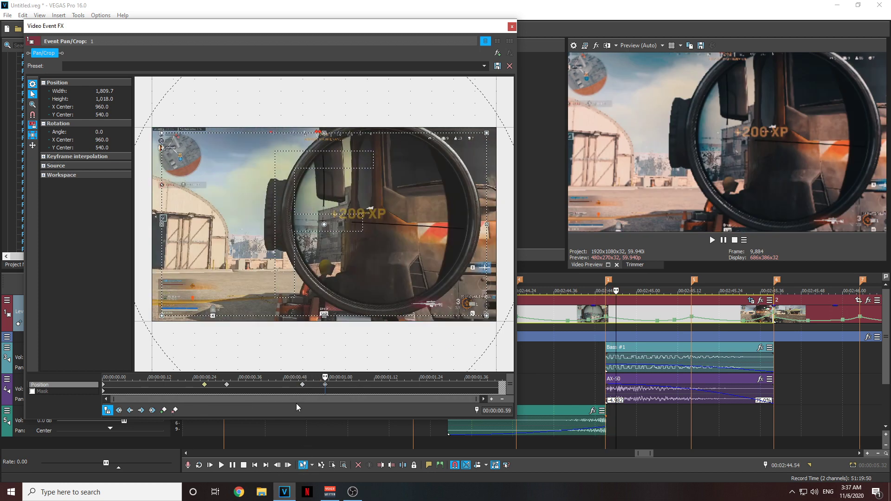
# - Compare the keyframes at 00:00:00.33 and 00:00:00.53, and shrink the latter's centred crop frame to about 1,794 by 1,009
pyautogui.click(303, 389)
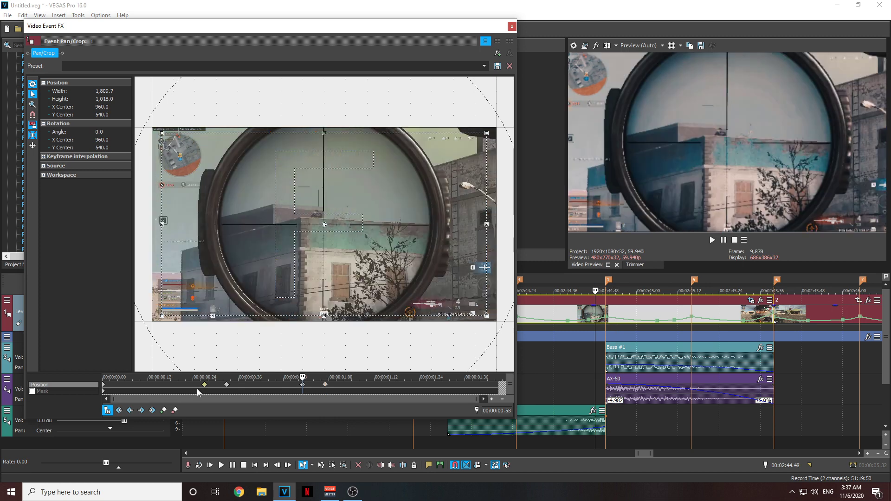
pyautogui.click(227, 386)
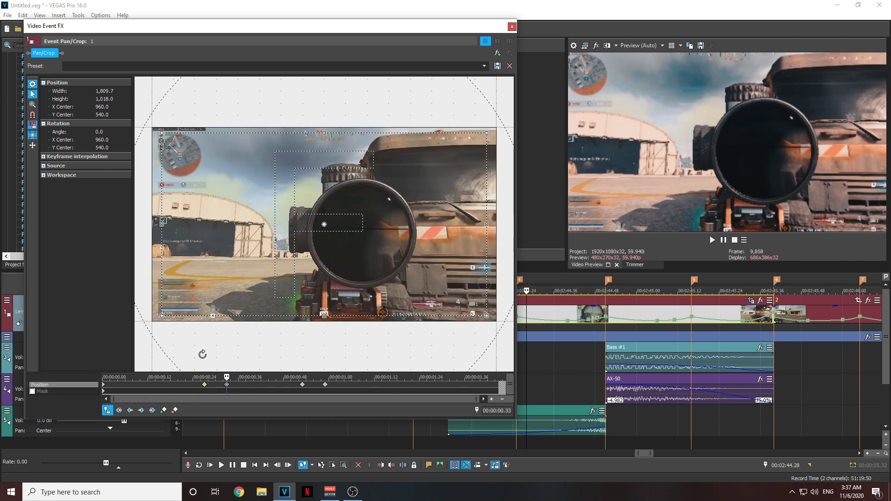
pyautogui.click(303, 387)
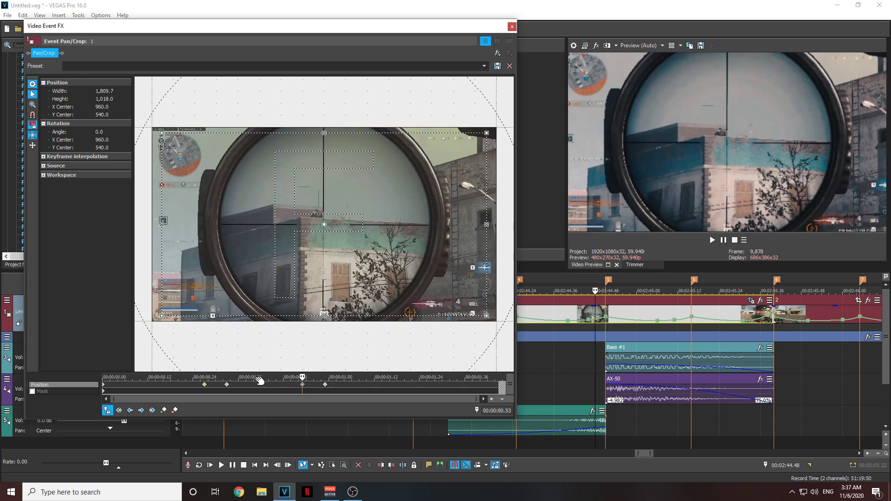
pyautogui.moveTo(163, 316); pyautogui.dragTo(165, 317)
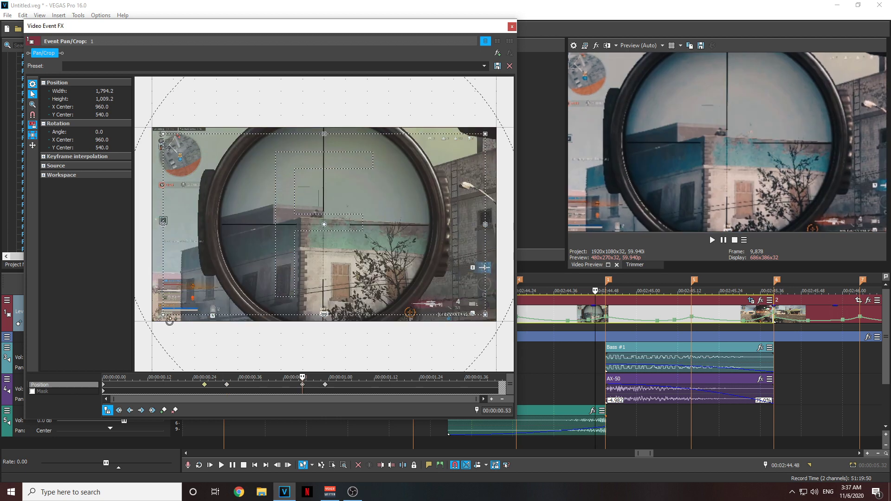
# - Set the interpolation of the keyframe at 00:00:00.33 to Smooth and of the one at 00:00:00.53 to Fast
pyautogui.click(227, 387)
pyautogui.rightClick(227, 387)
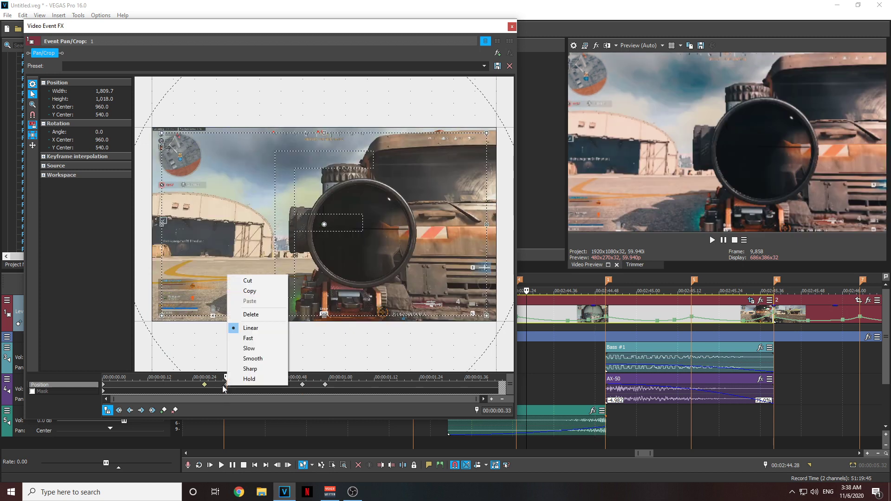
pyautogui.click(244, 360)
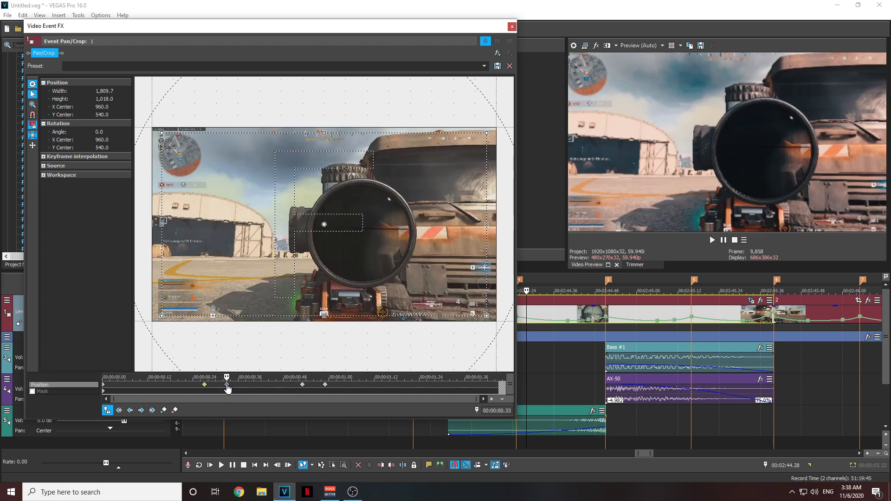
pyautogui.click(303, 386)
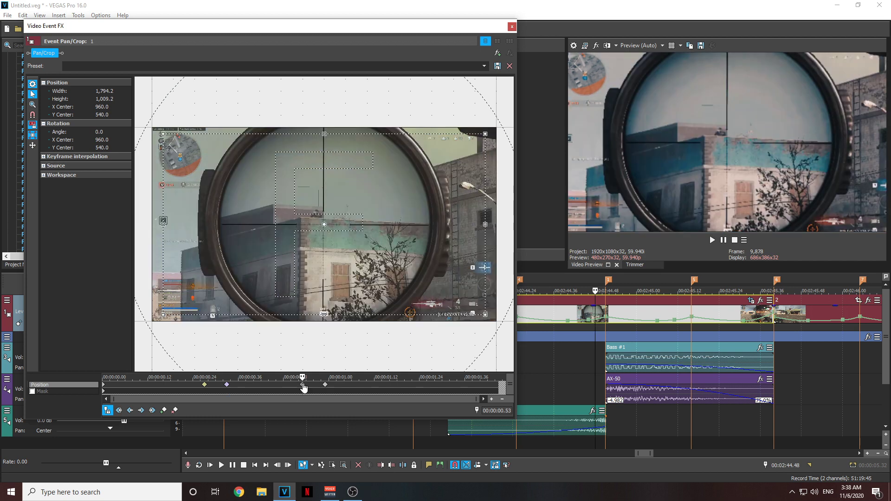
pyautogui.rightClick(302, 385)
pyautogui.click(330, 344)
# - At the 00:00:00.59 keyframe, enlarge the centred crop frame to about 1,892 by 1,064 and close the Pan/Crop window
pyautogui.click(326, 385)
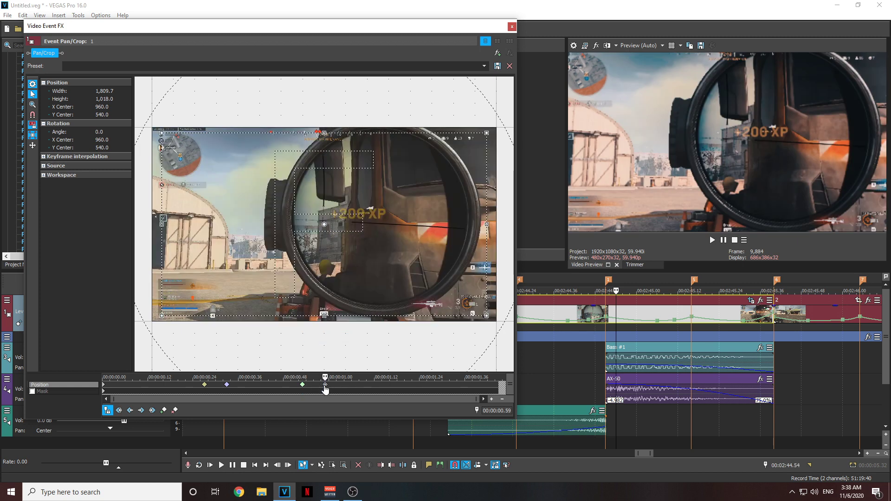
pyautogui.moveTo(487, 317); pyautogui.dragTo(496, 322)
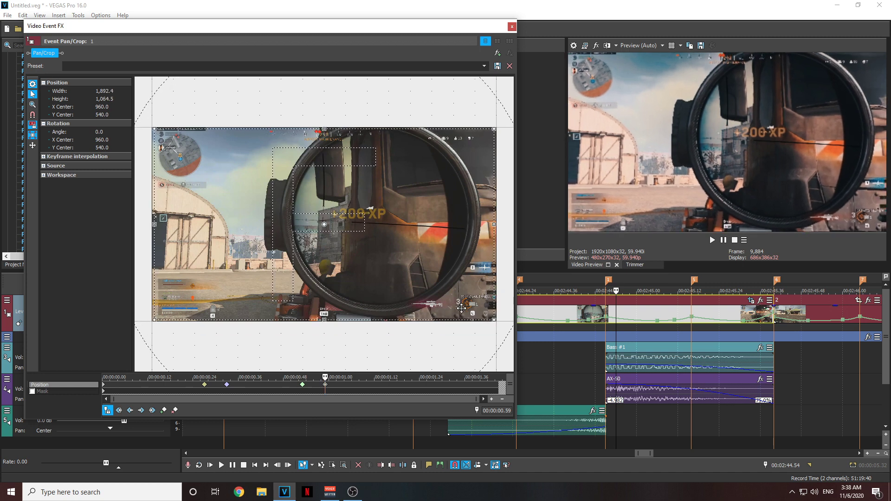
pyautogui.rightClick(325, 386)
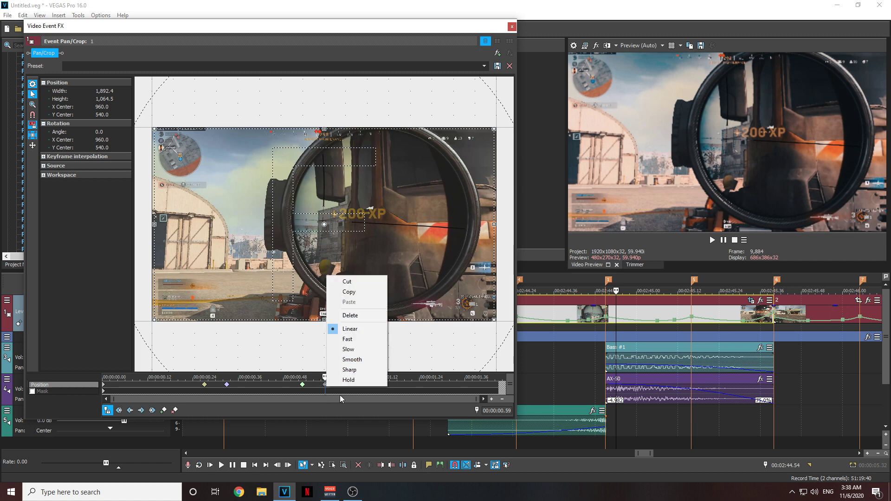
pyautogui.click(321, 391)
pyautogui.click(325, 384)
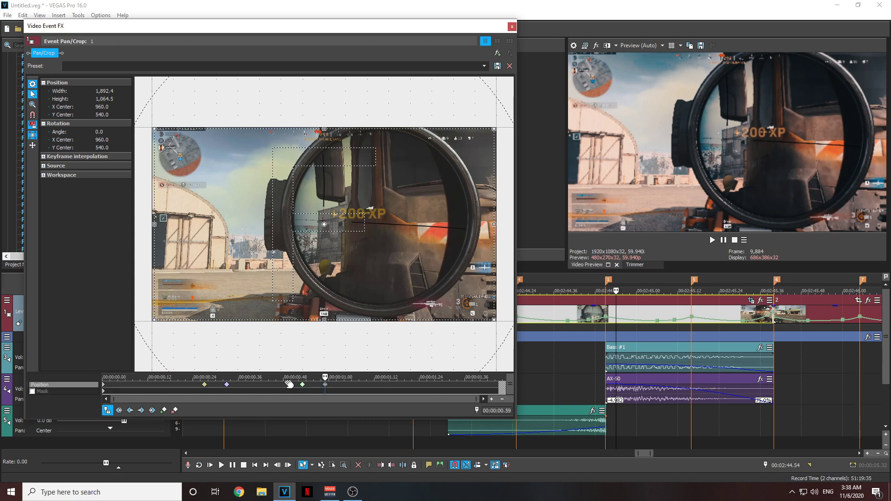
pyautogui.click(512, 26)
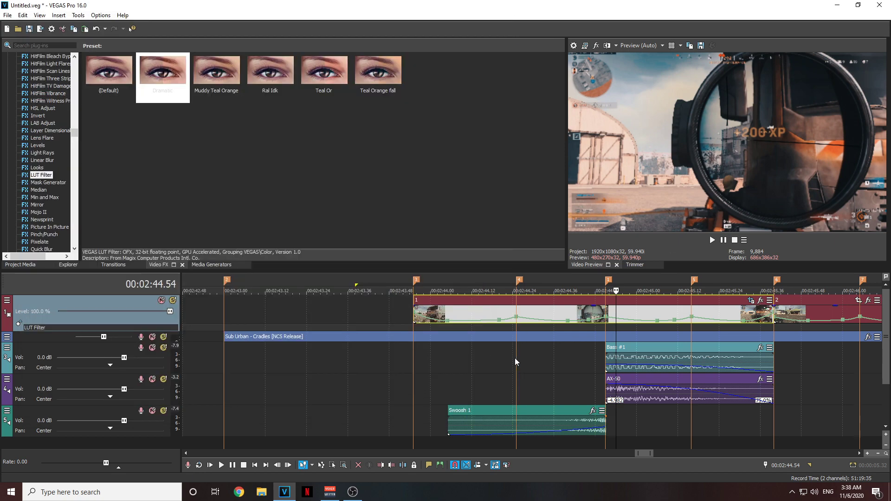
# - Play the first clip repeatedly from just before marker 4 to check the zooms in and out
pyautogui.click(479, 360)
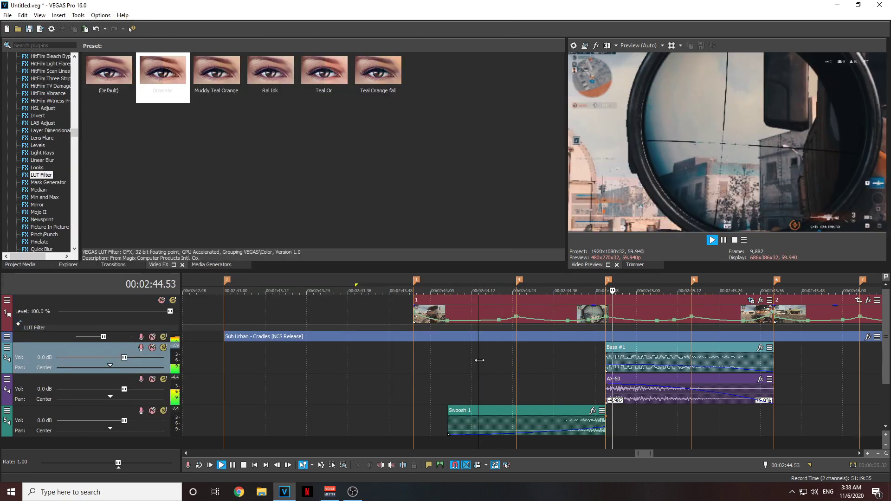
pyautogui.press('space')
pyautogui.press('space')
pyautogui.press('space')
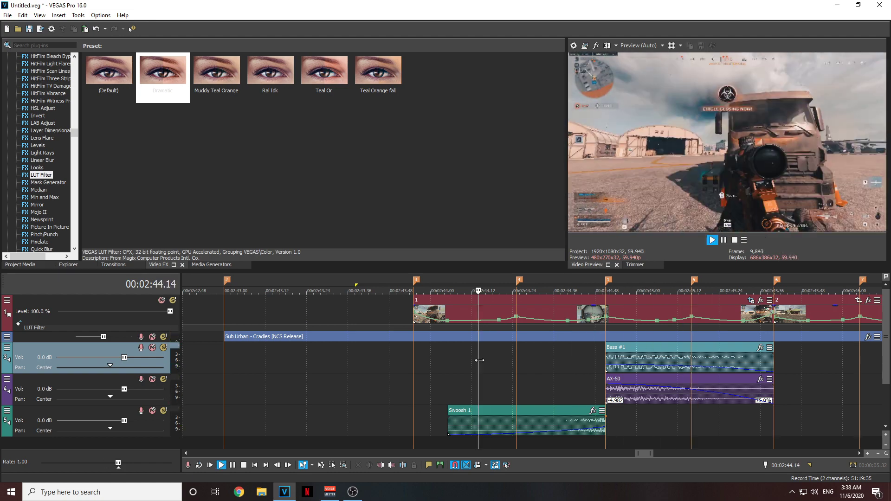
pyautogui.press('space')
pyautogui.press('space')
pyautogui.press('space')
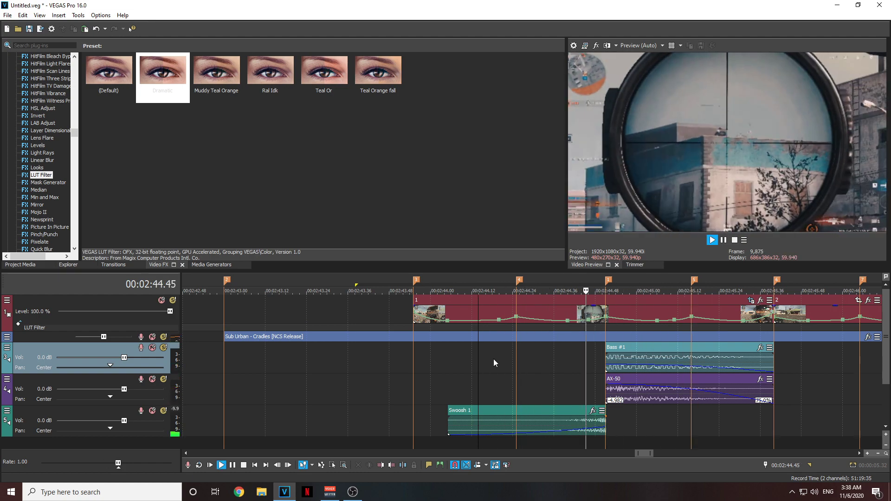
pyautogui.click(510, 349)
pyautogui.press('space')
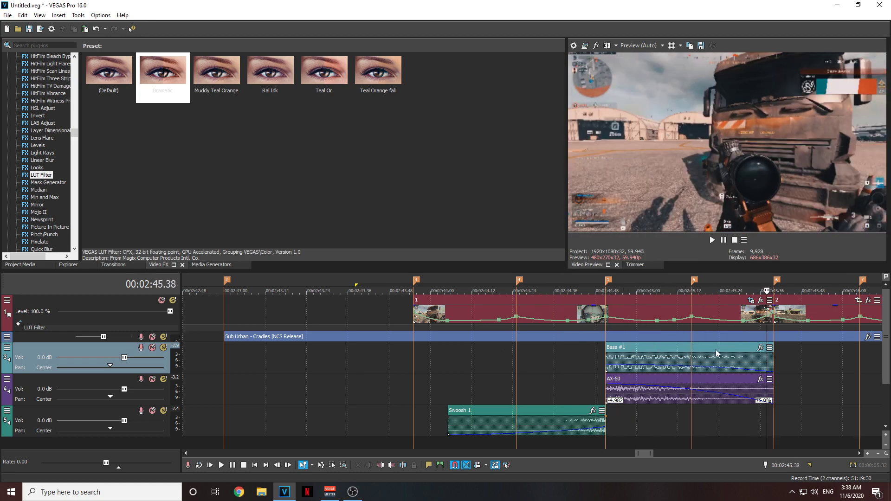
# - Review the footage around 00:02:45.12 and replay the first clip from 00:02:44.20
pyautogui.click(680, 319)
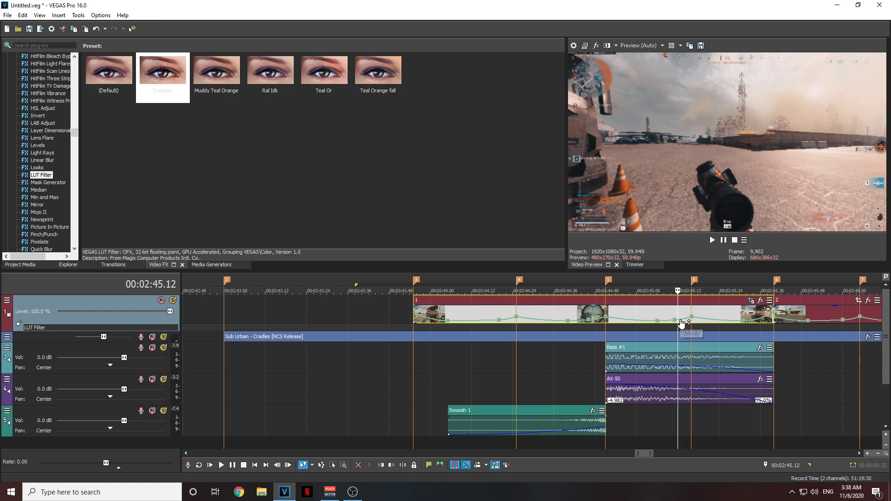
pyautogui.click(655, 315)
pyautogui.press('space')
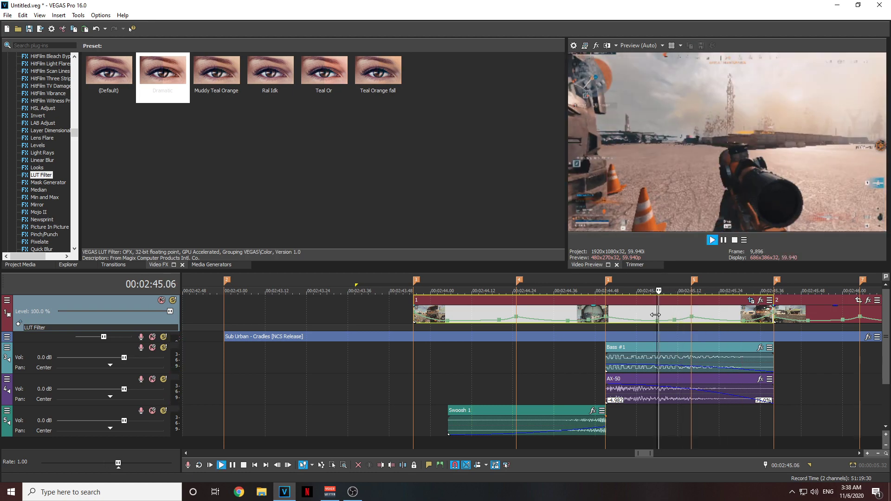
pyautogui.click(692, 426)
pyautogui.click(677, 312)
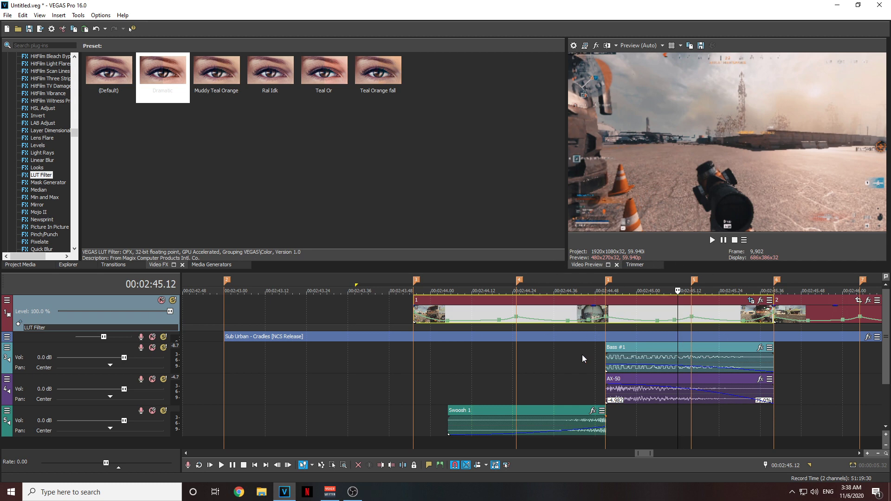
pyautogui.click(498, 361)
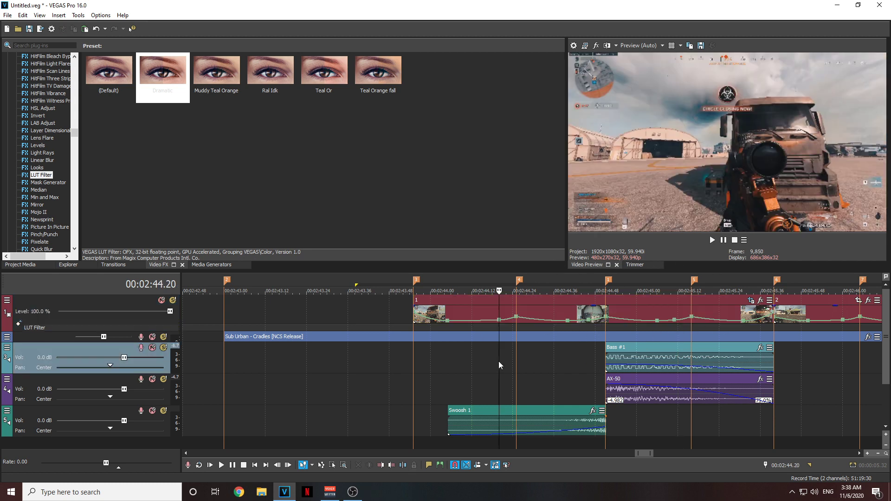
pyautogui.press('space')
pyautogui.press('space')
pyautogui.press('space')
pyautogui.press('space')
# - At the cut to the second clip, add a Position keyframe at 00:00:01.45 in the first clip's Pan/Crop
pyautogui.click(748, 314)
pyautogui.scroll(5, 575, 328)
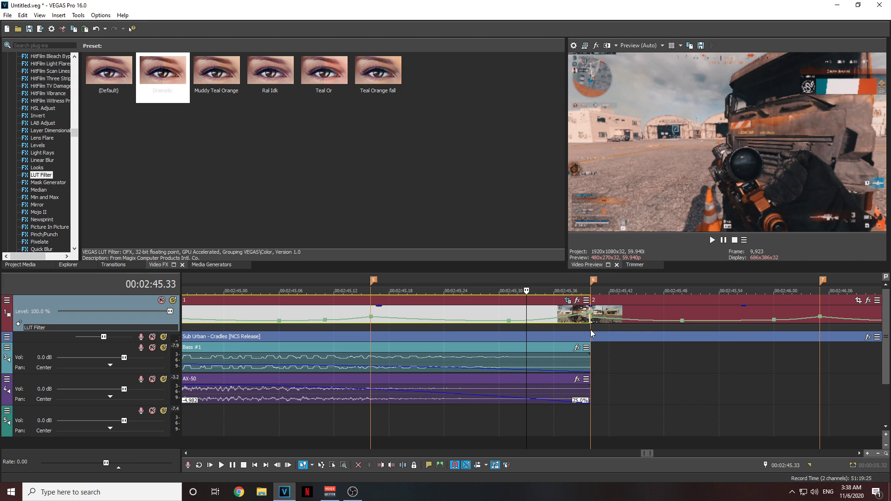
pyautogui.click(590, 330)
pyautogui.scroll(3, 631, 351)
pyautogui.click(524, 335)
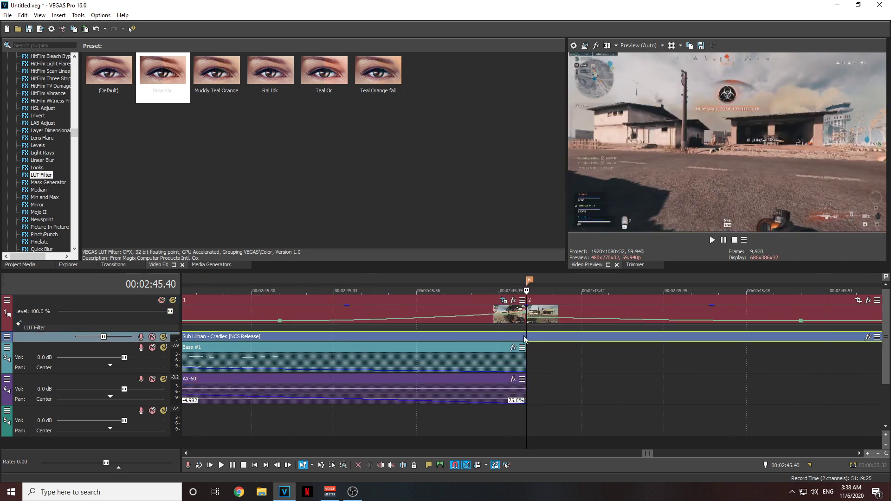
pyautogui.click(503, 300)
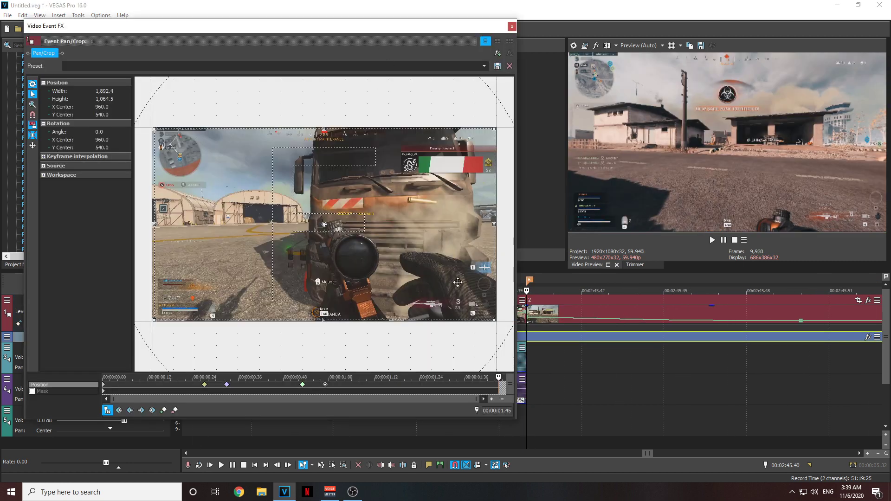
pyautogui.click(163, 410)
pyautogui.moveTo(393, 26); pyautogui.dragTo(369, 24)
pyautogui.click(526, 421)
pyautogui.click(478, 387)
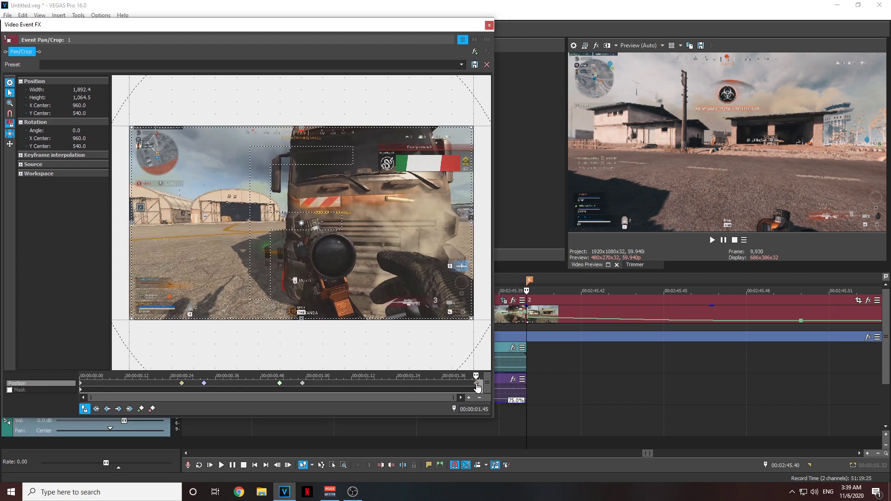
# - Add a Position keyframe at 00:00:01.39 and shrink the centred crop frame at 00:00:01.45 to about 1,828 by 1,028
pyautogui.press('Left')
pyautogui.press('Left')
pyautogui.press('Left')
pyautogui.press('Left')
pyautogui.press('Left')
pyautogui.press('Left')
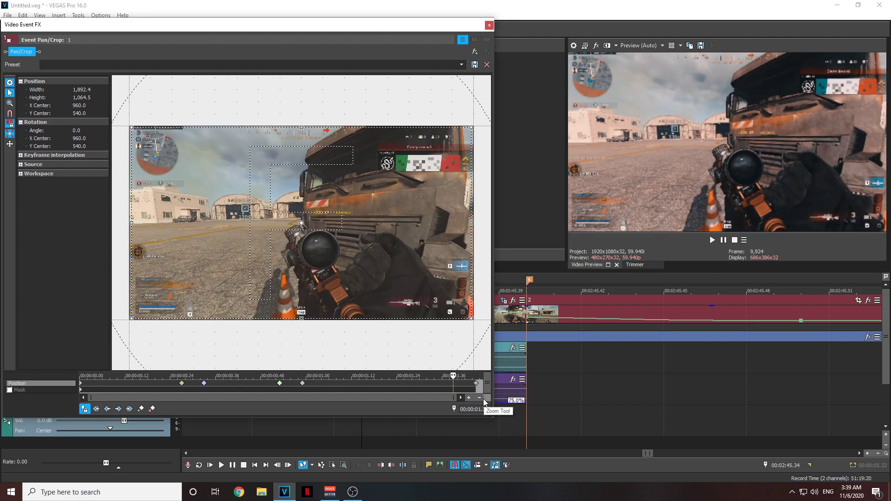
pyautogui.doubleClick(455, 383)
pyautogui.click(476, 385)
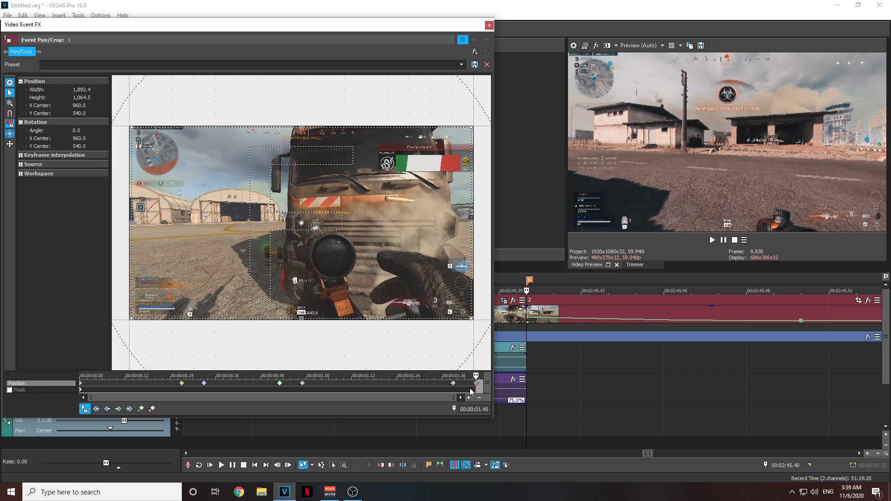
pyautogui.moveTo(473, 319); pyautogui.dragTo(468, 316)
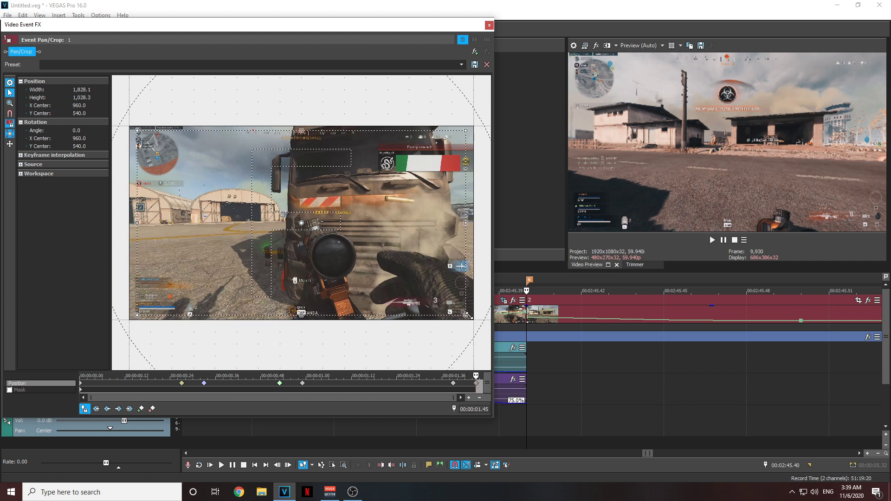
# - Change the interpolation type of the first clip's 00:00:01.39 Position keyframe and close the Pan/Crop window
pyautogui.click(453, 383)
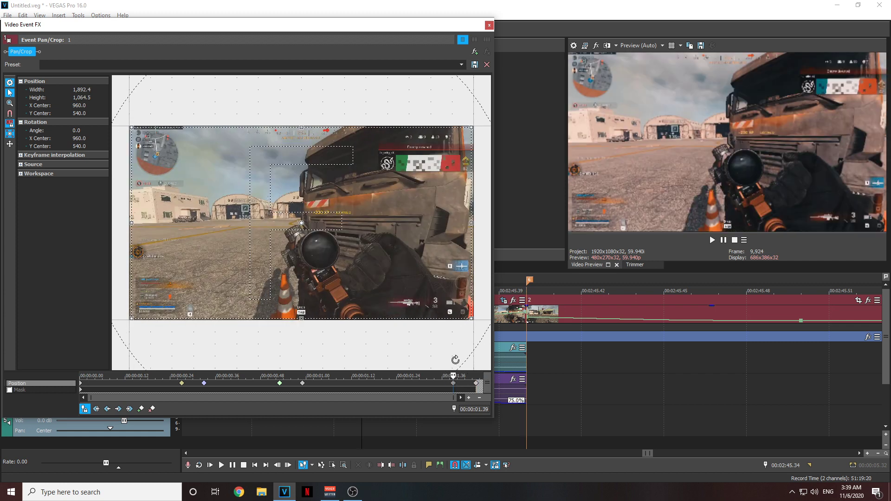
pyautogui.rightClick(452, 384)
pyautogui.click(474, 354)
pyautogui.click(488, 25)
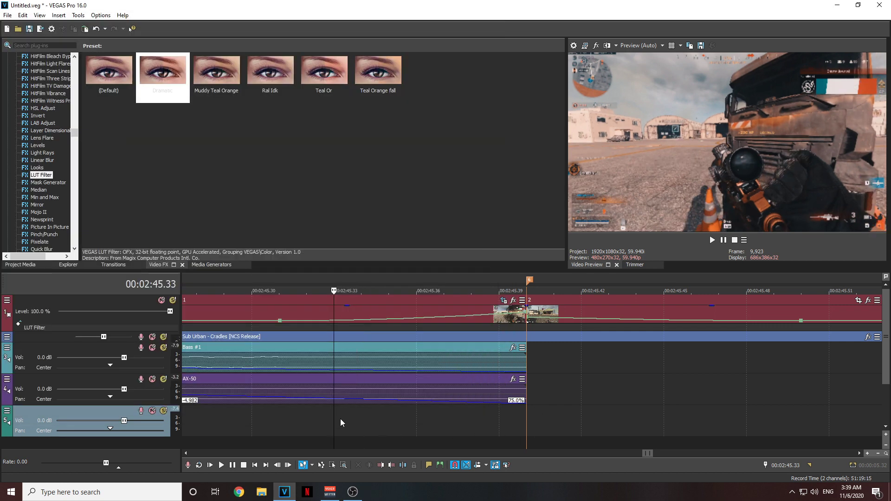
# - Step back and forth through the frames around the cut between the first and second clips to check the zoom
pyautogui.press('Right')
pyautogui.press('Right')
pyautogui.press('Right')
pyautogui.press('Right')
pyautogui.press('Right')
pyautogui.press('Right')
pyautogui.press('Right')
pyautogui.press('Left')
pyautogui.press('Left')
pyautogui.press('Left')
pyautogui.press('Left')
pyautogui.press('Left')
pyautogui.press('Left')
pyautogui.press('Left')
pyautogui.press('Left')
pyautogui.press('Left')
pyautogui.press('Right')
pyautogui.press('Right')
pyautogui.press('Right')
pyautogui.press('Right')
pyautogui.press('Right')
pyautogui.press('Right')
pyautogui.press('Right')
pyautogui.press('Right')
pyautogui.press('Right')
pyautogui.press('Right')
pyautogui.press('Right')
pyautogui.press('Right')
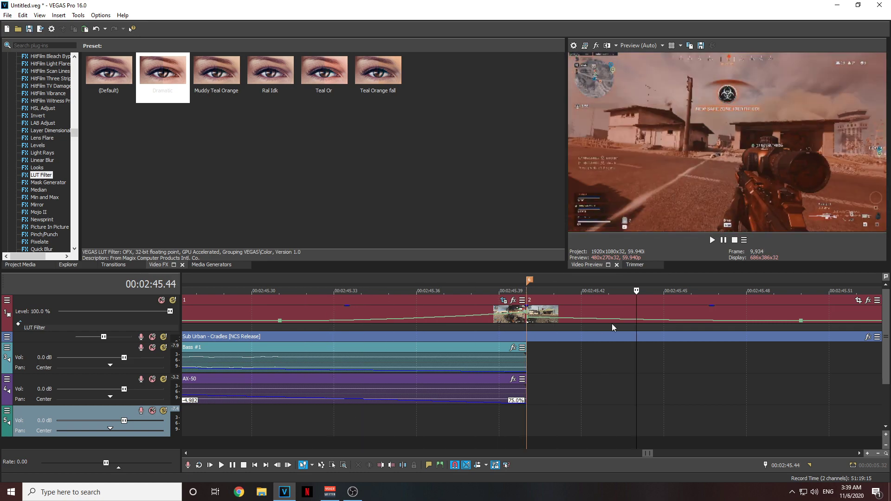
# - Select the first clip on the video track and copy it with its event attributes
pyautogui.scroll(-4, 610, 365)
pyautogui.scroll(-2, 610, 370)
pyautogui.click(517, 360)
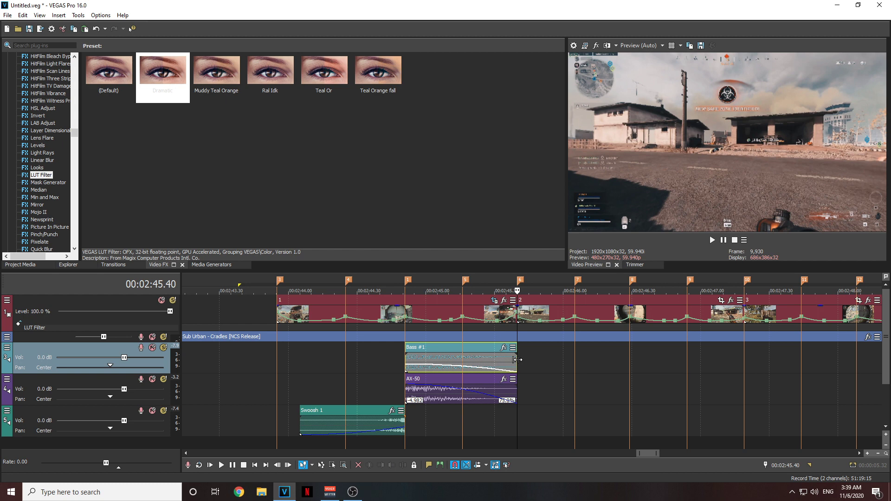
pyautogui.click(605, 315)
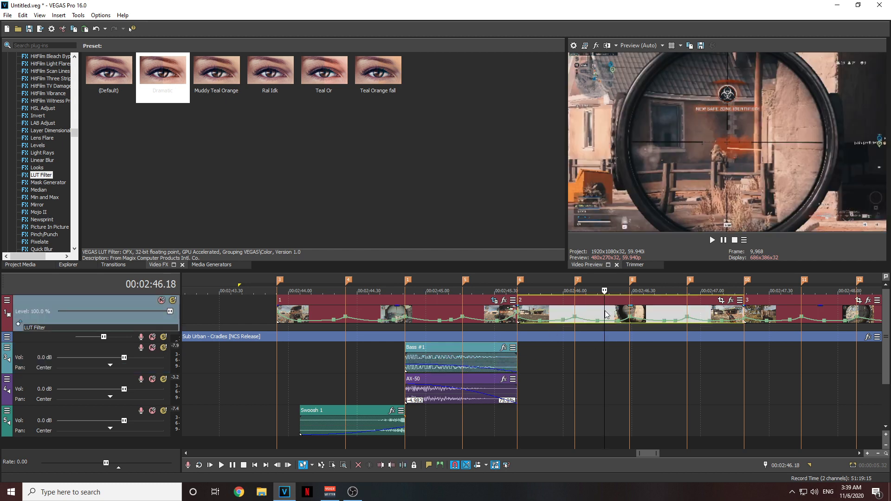
pyautogui.scroll(-1, 591, 359)
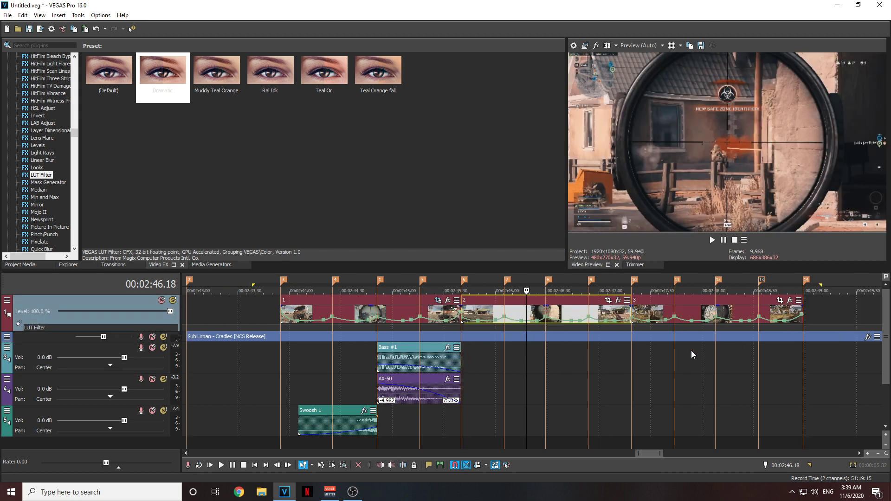
pyautogui.click(398, 312)
pyautogui.scroll(3, 481, 360)
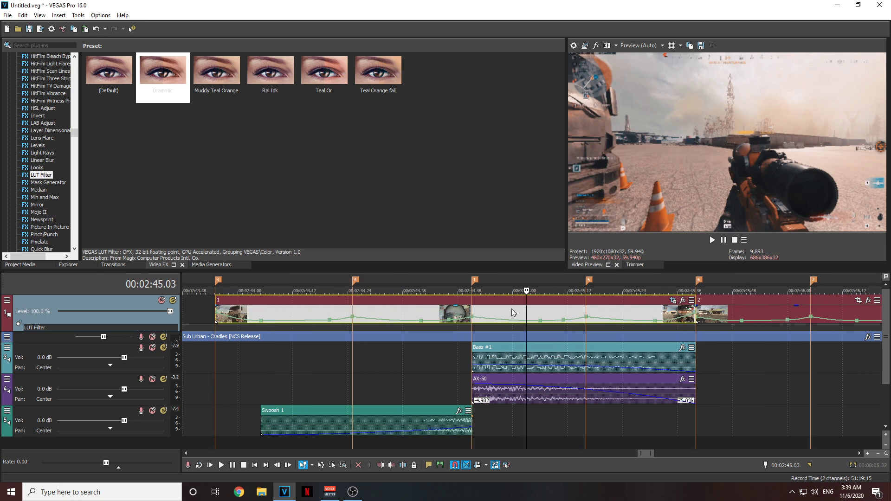
pyautogui.rightClick(525, 311)
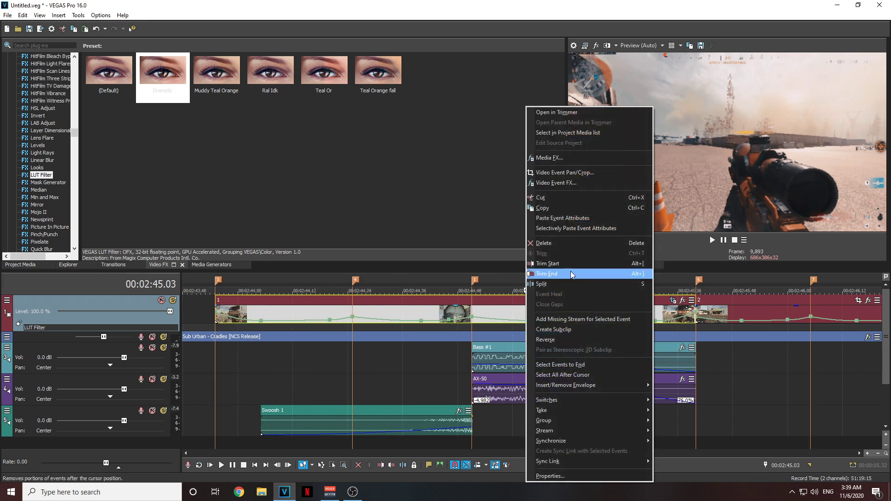
pyautogui.click(503, 307)
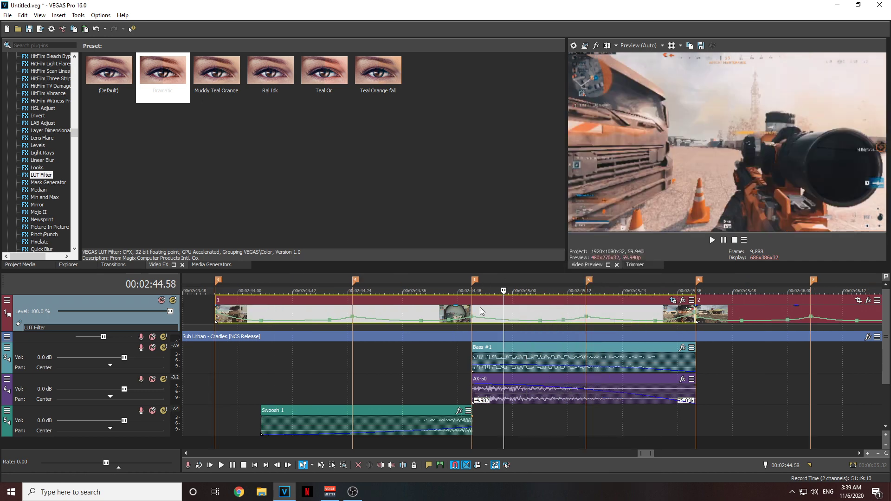
pyautogui.rightClick(527, 315)
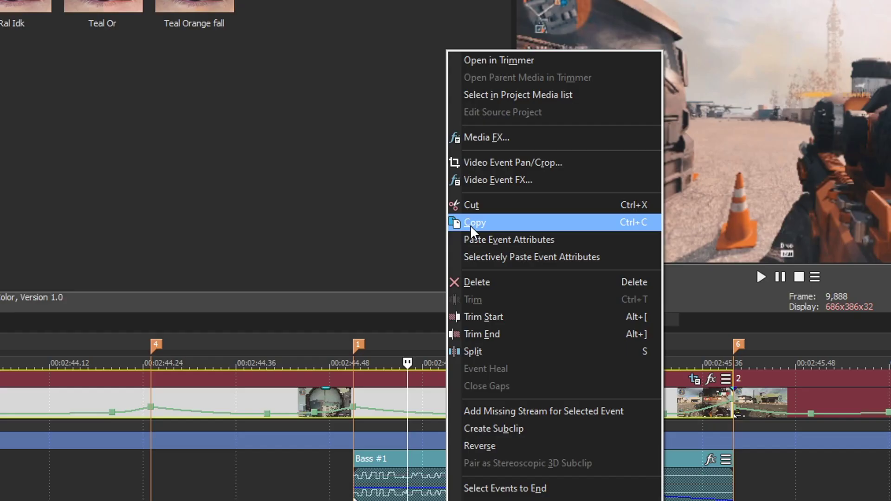
pyautogui.click(470, 224)
# - Selectively paste the copied attributes onto the second clip with only the video event pan/crop settings enabled
pyautogui.scroll(-5, 610, 452)
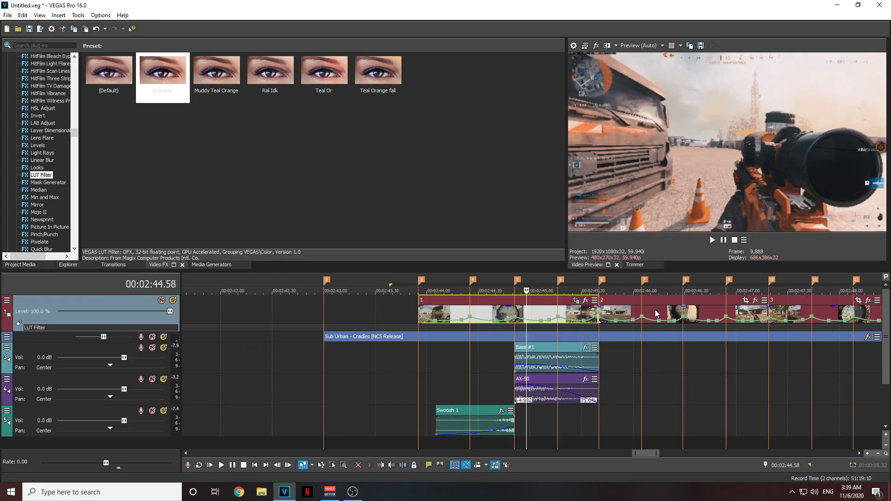
pyautogui.click(665, 397)
pyautogui.rightClick(656, 310)
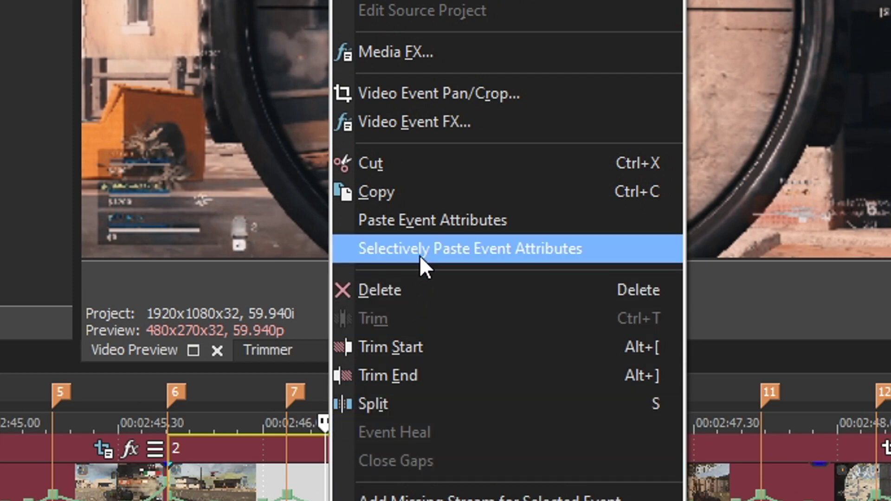
pyautogui.click(419, 254)
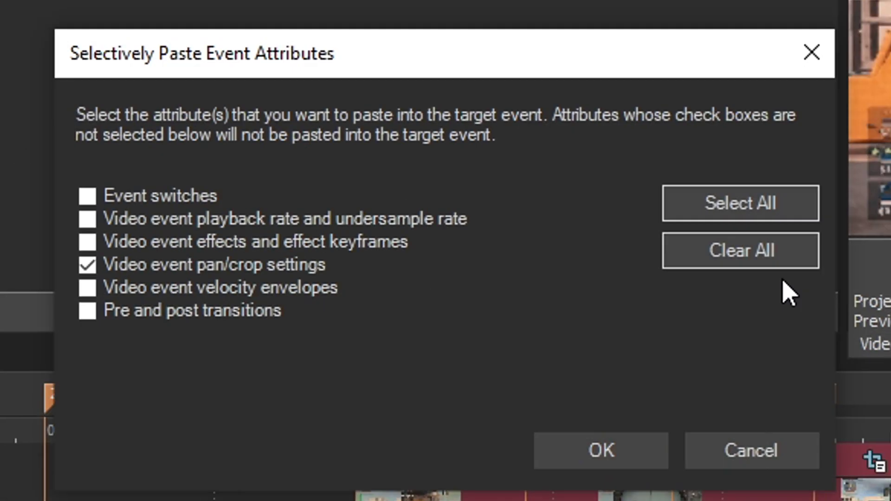
pyautogui.click(86, 265)
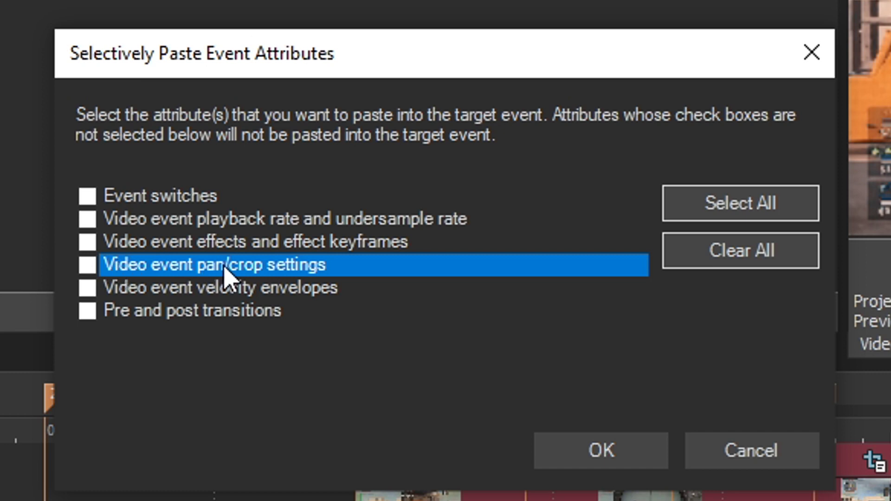
pyautogui.click(101, 274)
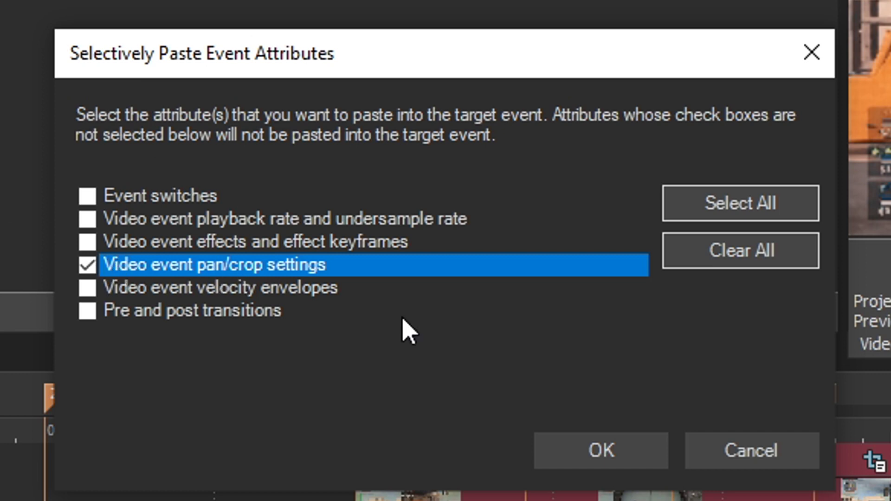
pyautogui.click(602, 451)
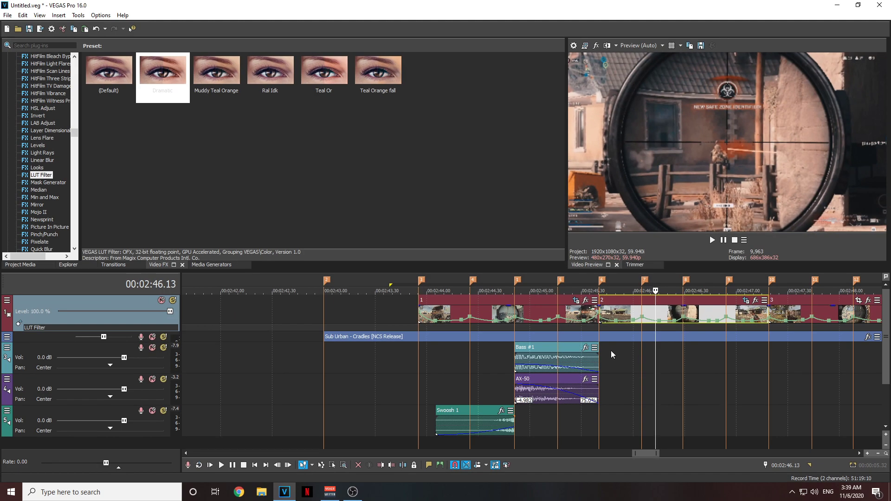
# - Compare the Pan/Crop keyframes of the second clip with those of the first clip, including the first clip's final keyframe
pyautogui.click(744, 300)
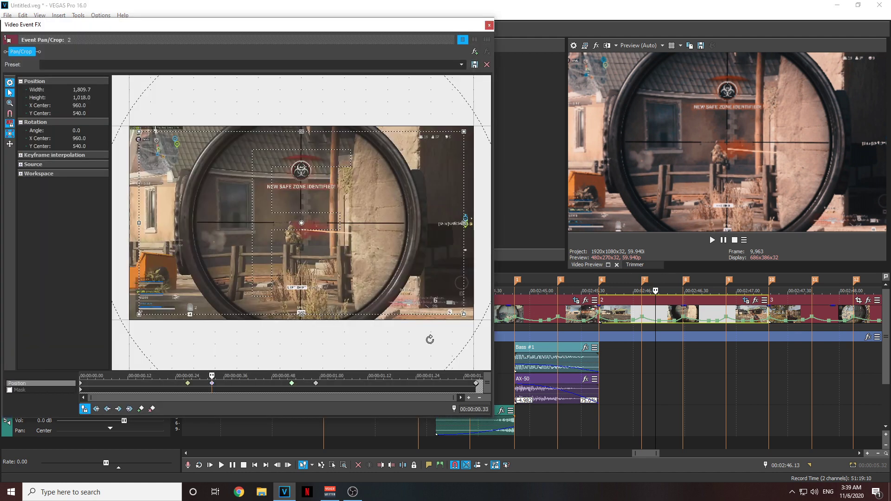
pyautogui.click(488, 25)
pyautogui.click(526, 315)
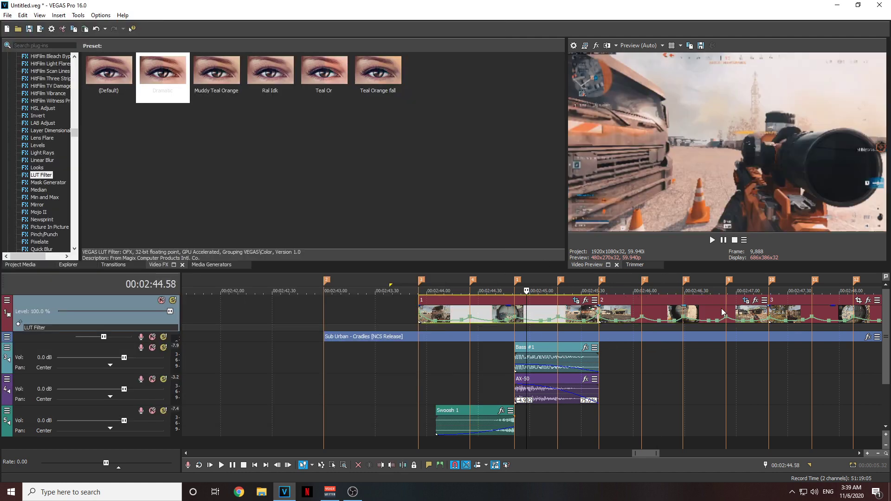
pyautogui.click(690, 311)
pyautogui.click(746, 300)
pyautogui.moveTo(169, 32); pyautogui.dragTo(262, 27)
pyautogui.click(587, 26)
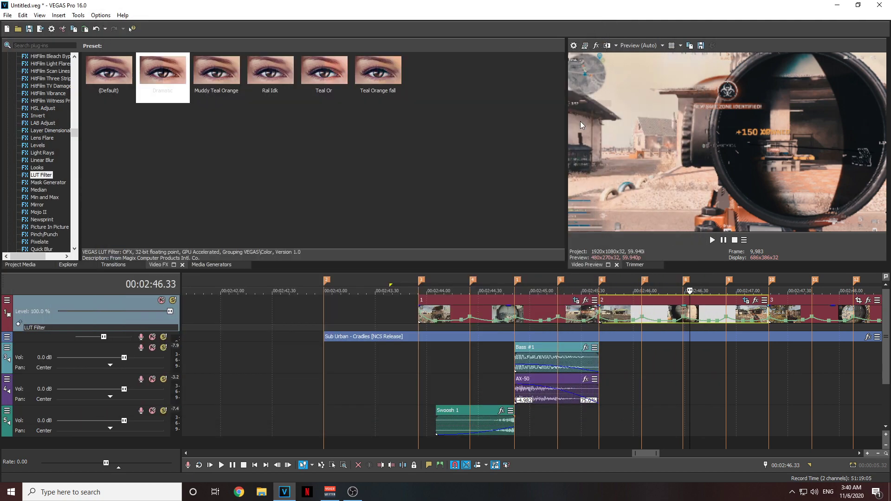
pyautogui.click(582, 317)
pyautogui.click(576, 300)
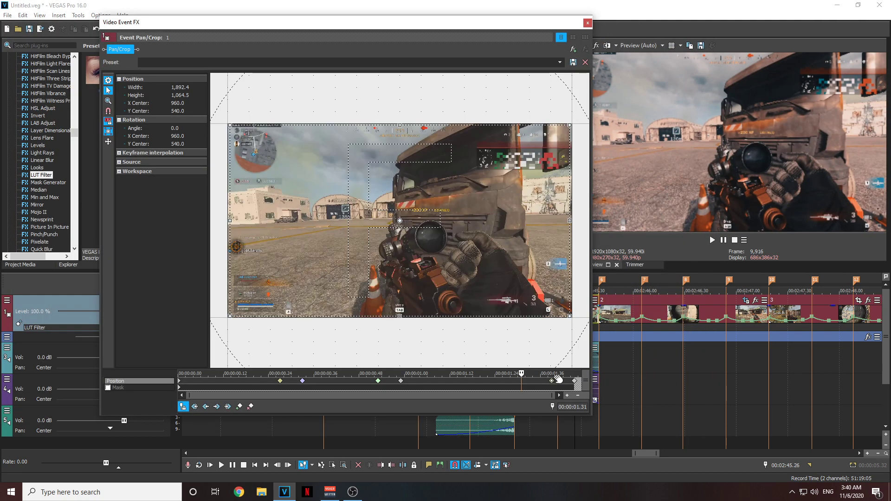
pyautogui.click(576, 385)
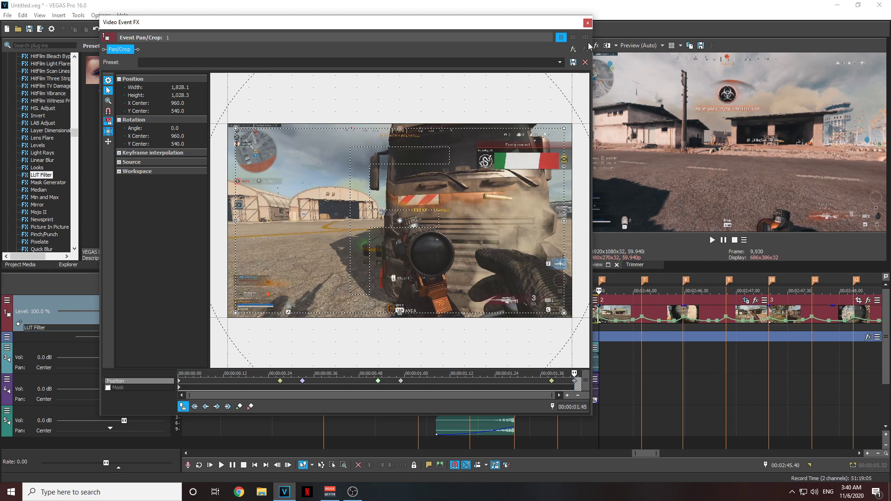
pyautogui.click(588, 22)
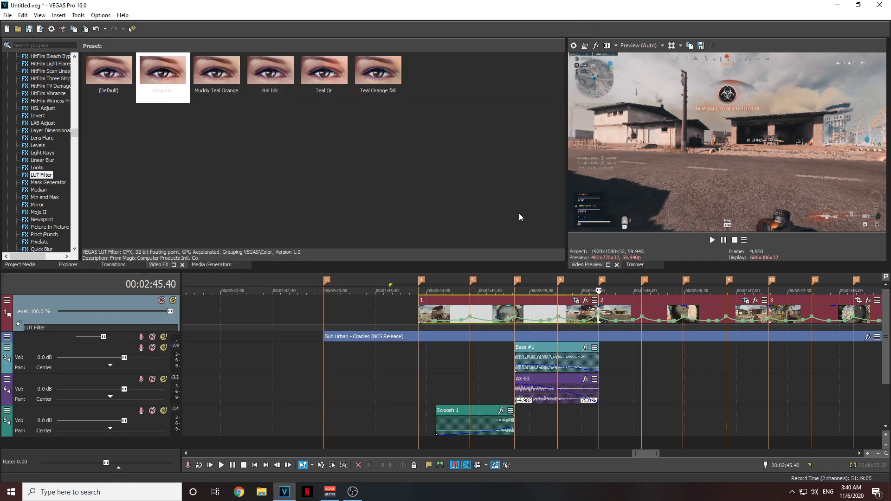
# - In the second clip's Pan/Crop, add a Position keyframe at 00:00:00.06 and shrink the starting crop to about 1,832 by 1,031
pyautogui.click(745, 301)
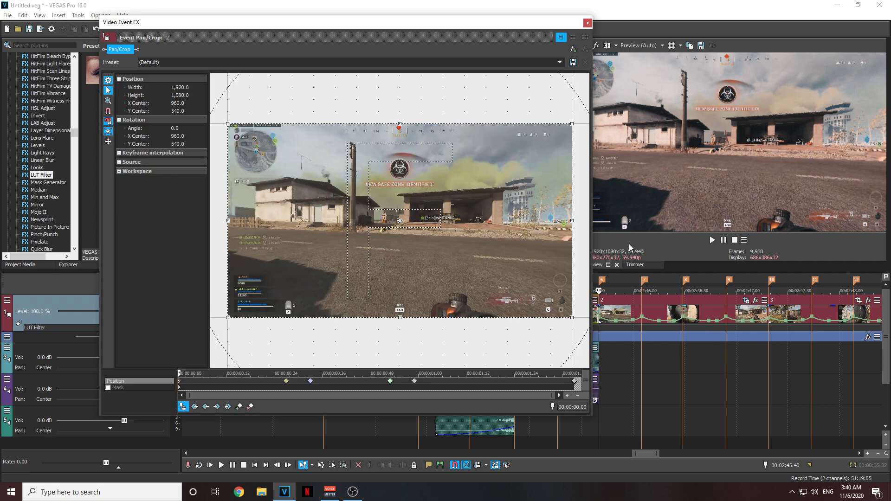
pyautogui.scroll(1, 206, 385)
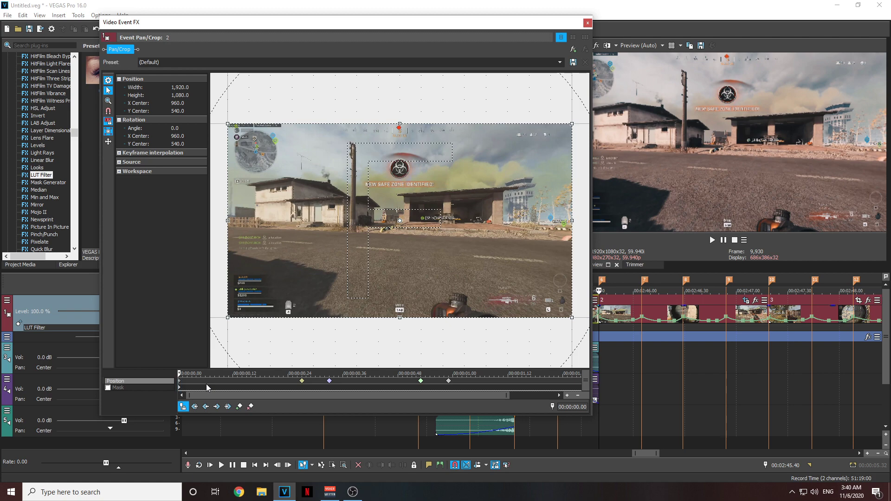
pyautogui.press('Right')
pyautogui.press('Right')
pyautogui.press('Right')
pyautogui.press('Right')
pyautogui.press('Right')
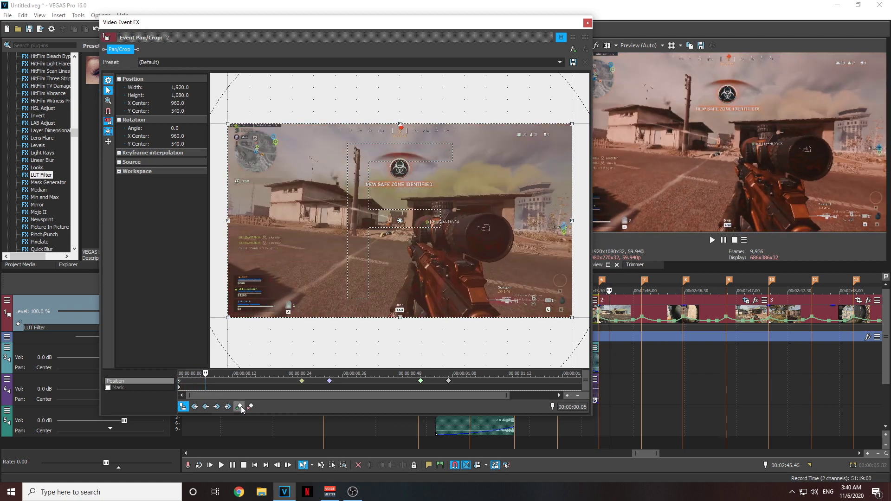
pyautogui.click(181, 384)
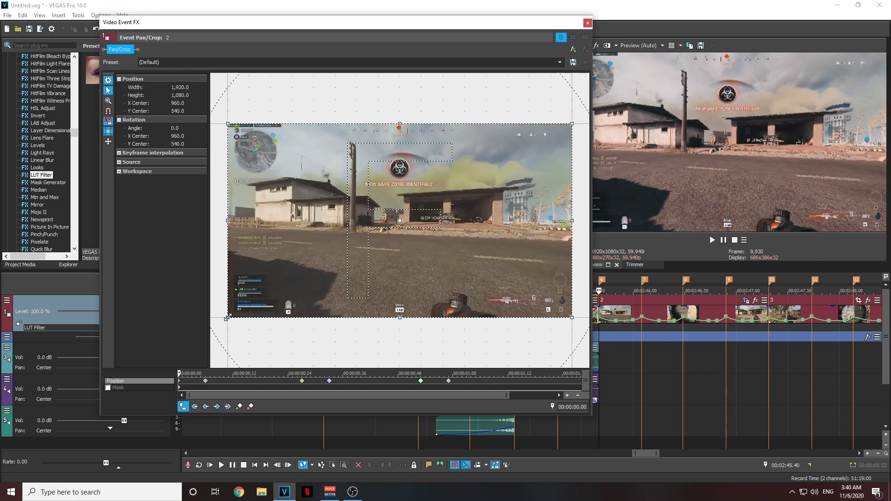
pyautogui.moveTo(228, 317); pyautogui.dragTo(234, 315)
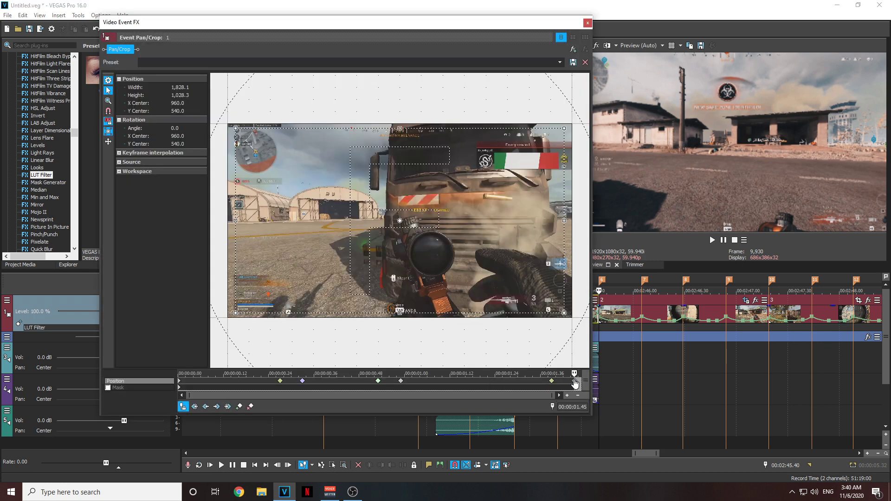
# - Copy the first clip's final Position keyframe at 00:00:01.45 and close its Pan/Crop window
pyautogui.rightClick(574, 382)
pyautogui.click(597, 288)
pyautogui.click(587, 24)
# - Open the second clip's Pan/Crop settings and copy its starting Position keyframe at 00:00:00.00
pyautogui.click(622, 310)
pyautogui.click(746, 300)
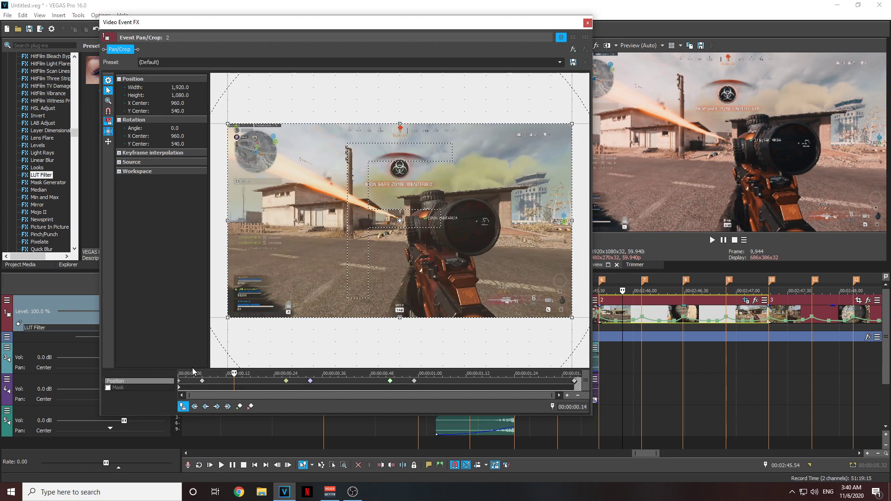
pyautogui.click(179, 381)
pyautogui.rightClick(179, 381)
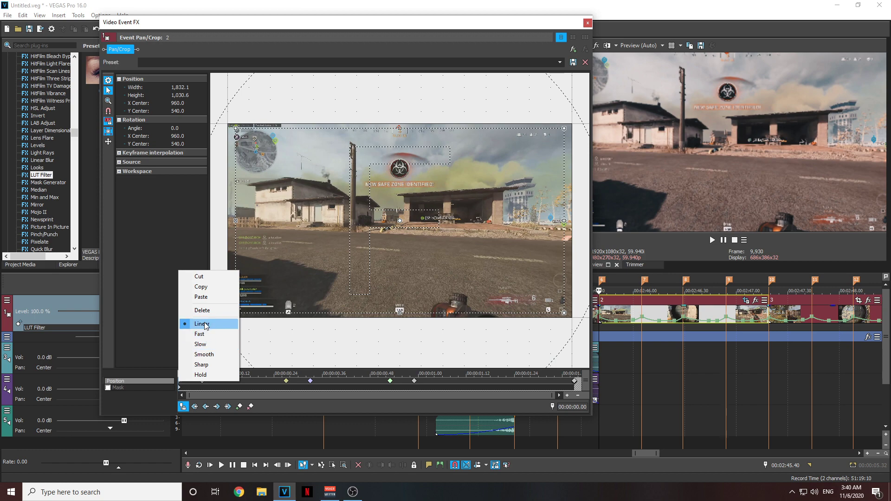
pyautogui.click(208, 287)
# - Paste the copied starting Position keyframe onto the keyframe at 00:00:00.06 in the second clip's Pan/Crop
pyautogui.click(201, 380)
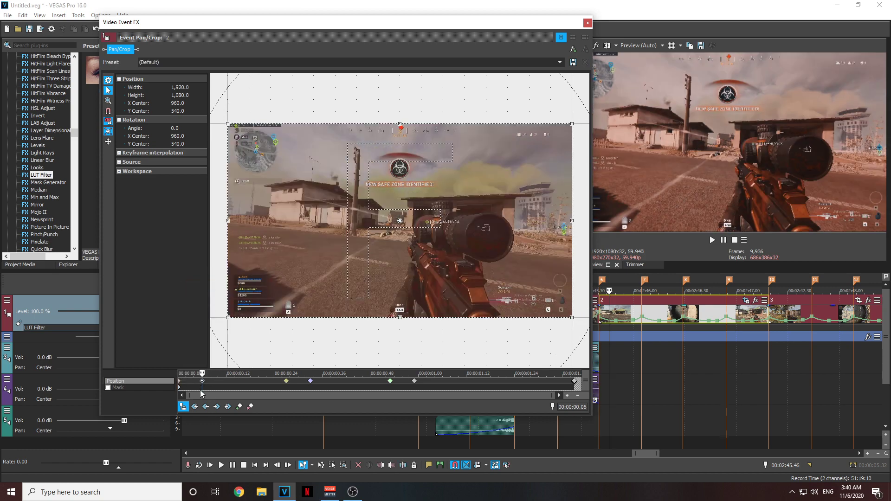
pyautogui.click(179, 380)
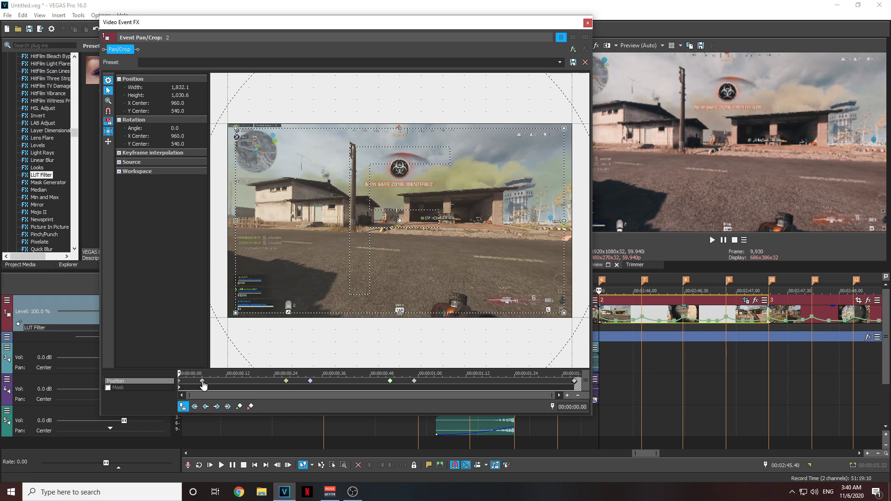
pyautogui.click(203, 381)
pyautogui.rightClick(203, 384)
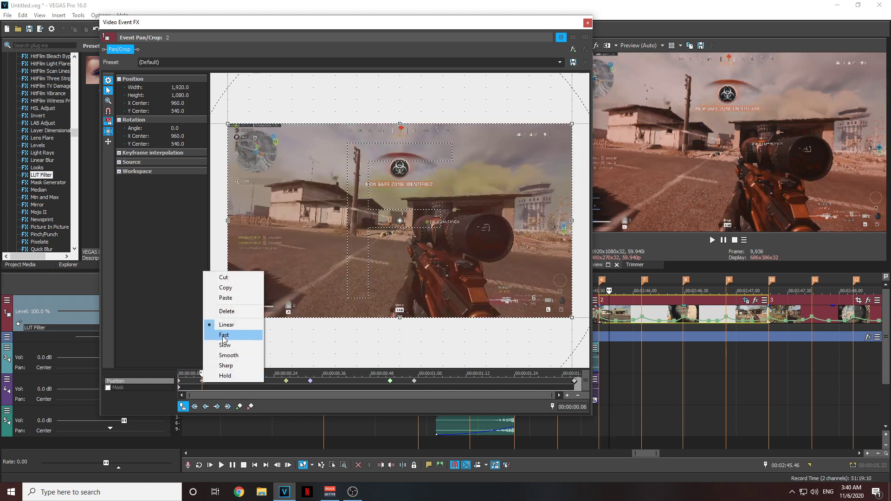
pyautogui.click(222, 298)
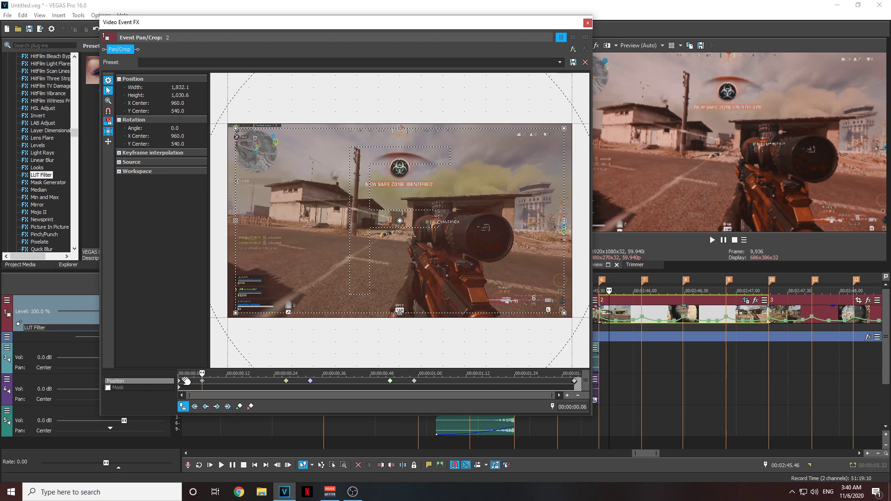
# - Compare the first two Position keyframes and shrink the crop at 00:00:00.06 to about 1,780 by 1,002
pyautogui.click(179, 382)
pyautogui.click(202, 382)
pyautogui.click(184, 384)
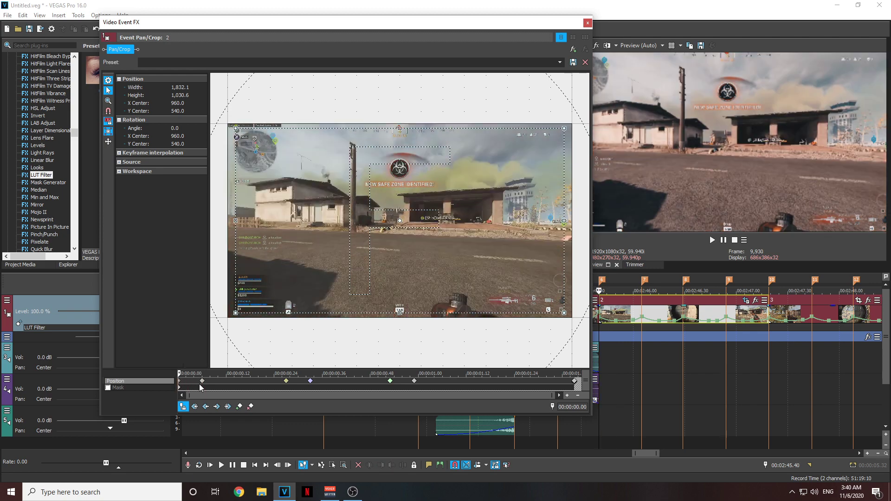
pyautogui.click(203, 384)
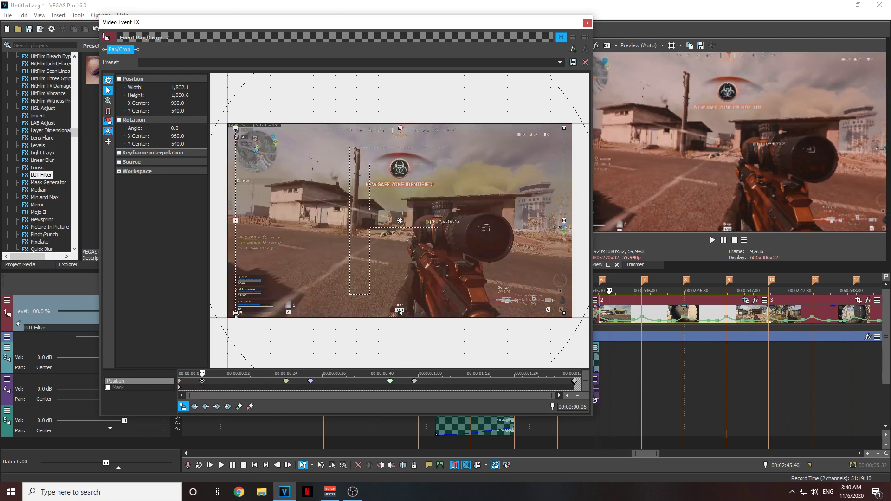
pyautogui.moveTo(234, 312); pyautogui.dragTo(239, 364)
# - Set the starting Position keyframe's interpolation to Fast and return to the keyframe at 00:00:00.06
pyautogui.click(185, 384)
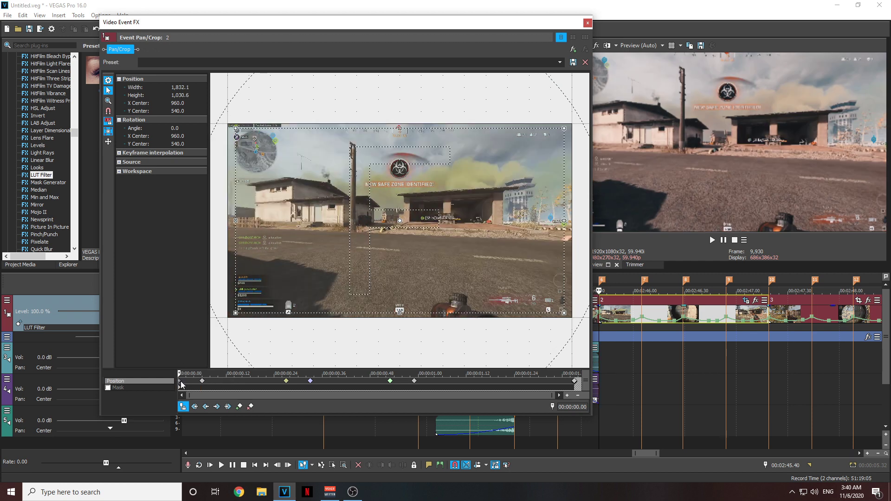
pyautogui.rightClick(180, 382)
pyautogui.click(203, 334)
pyautogui.click(202, 381)
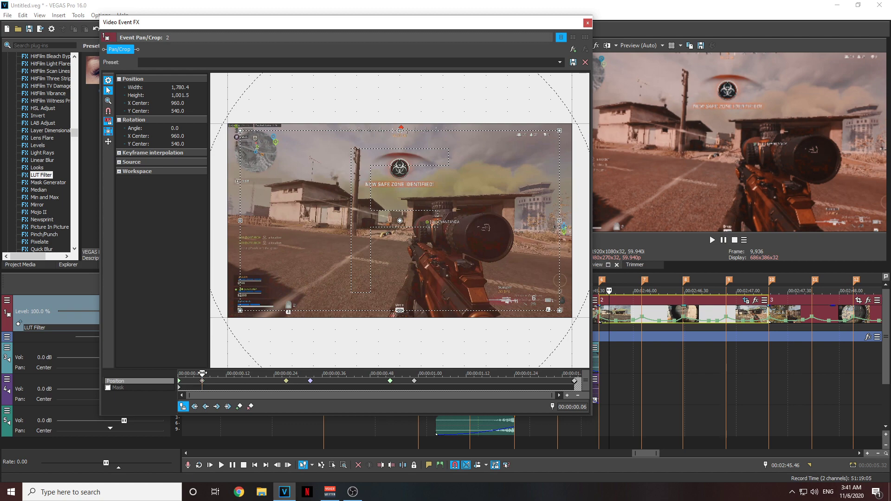
# - Set the crop to about 1,822 by 1,025 on the keyframe at 00:00:00.27 and about 1,882 by 1,059 at 00:00:00.33
pyautogui.moveTo(202, 381); pyautogui.dragTo(286, 381)
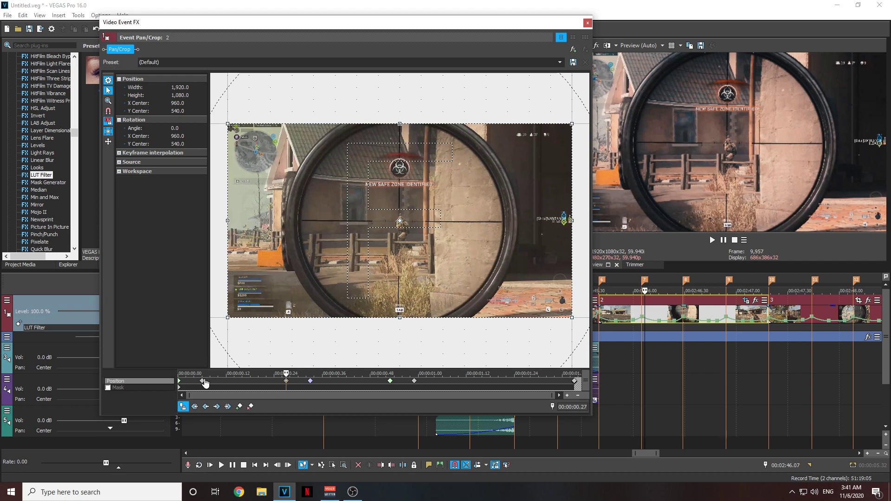
pyautogui.press('Home')
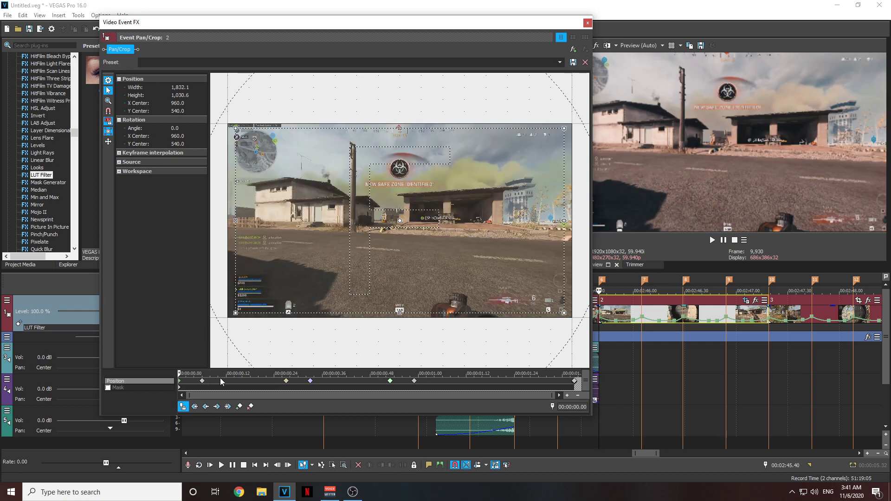
pyautogui.click(202, 380)
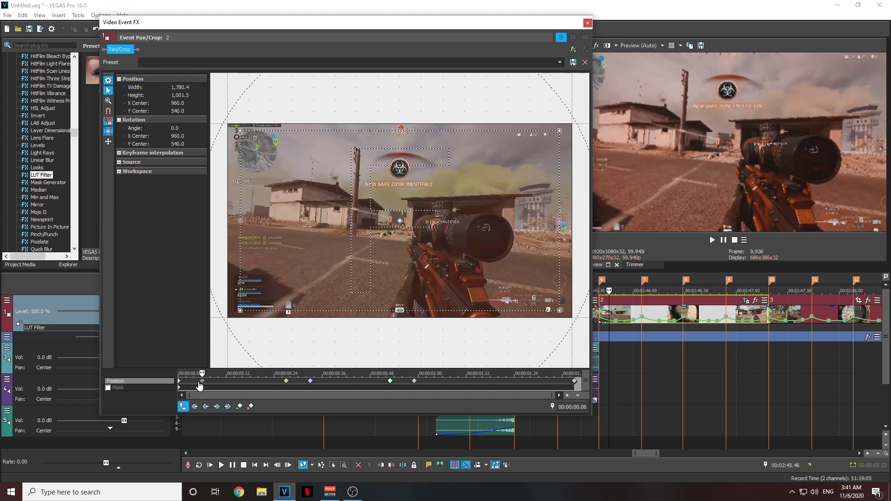
pyautogui.click(179, 381)
pyautogui.click(202, 381)
pyautogui.click(286, 381)
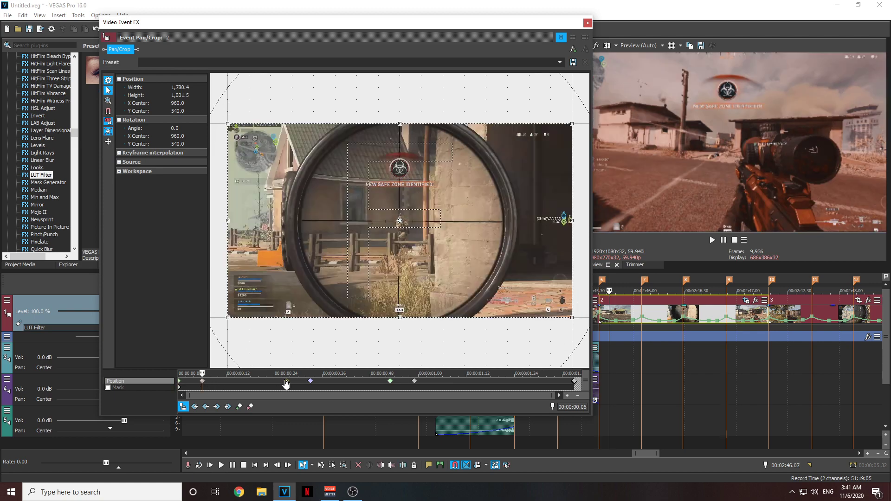
pyautogui.click(202, 381)
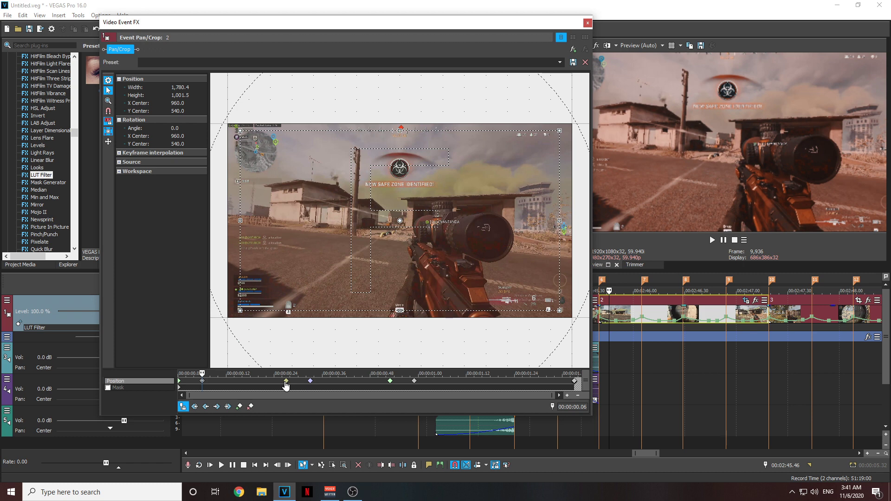
pyautogui.click(286, 381)
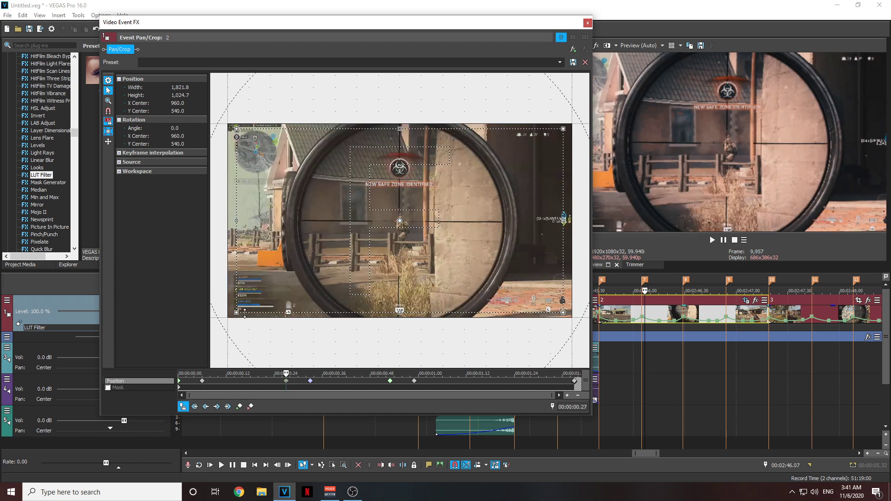
pyautogui.click(311, 381)
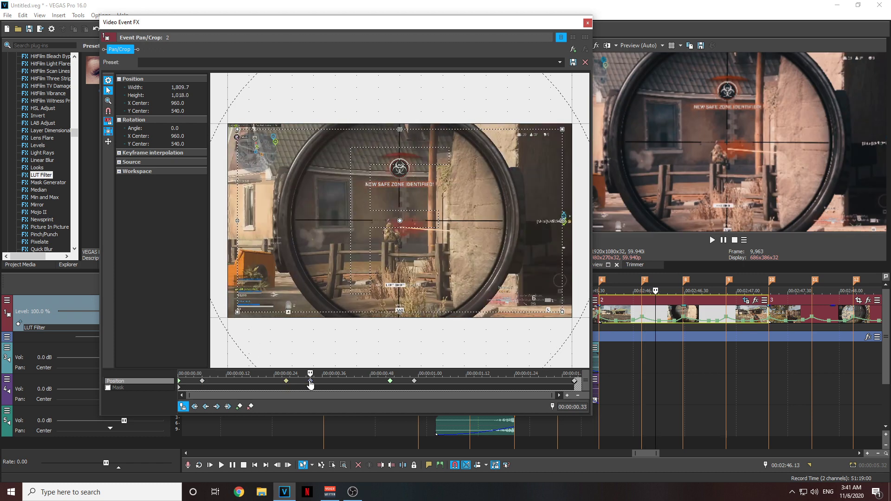
pyautogui.moveTo(238, 312); pyautogui.dragTo(229, 320)
# - Step through the Position keyframes at 00:00:00.00, 00:00:00.06 and 00:00:00.27 to check the zoom changes
pyautogui.click(181, 382)
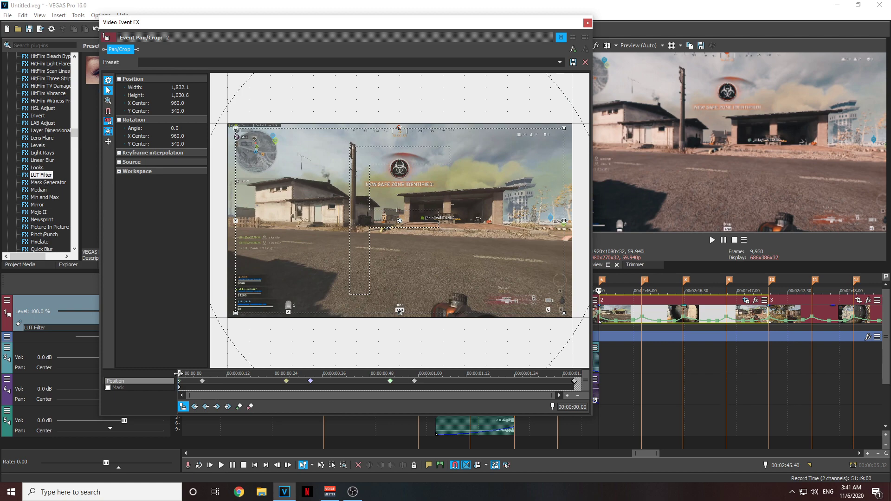
pyautogui.moveTo(179, 374); pyautogui.dragTo(170, 375)
pyautogui.click(201, 381)
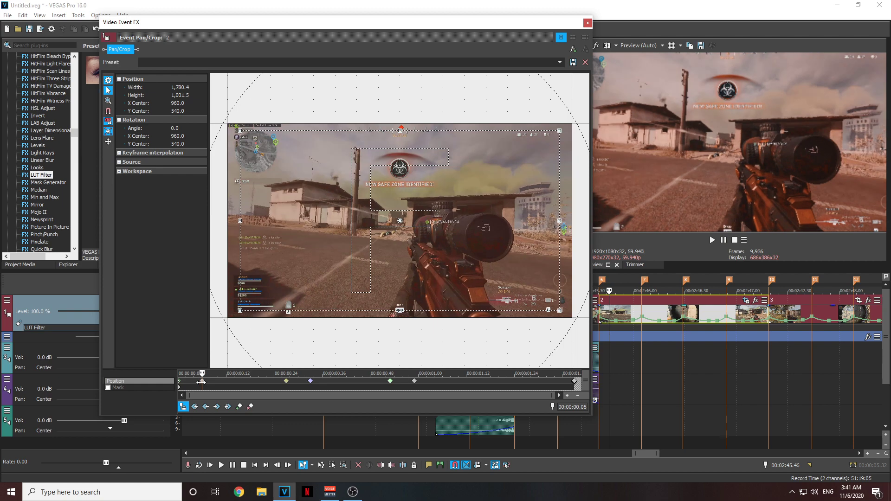
pyautogui.moveTo(204, 383); pyautogui.dragTo(286, 391)
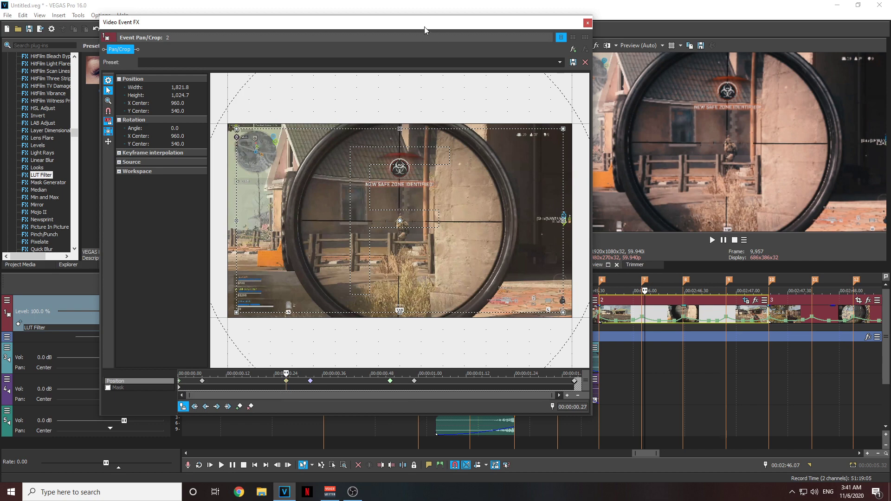
# - Move the Pan/Crop window aside and shift the keyframes at 00:00:00.27 and 00:00:00.33 to 00:00:00.22 and 00:00:00.28, around beat marker 7
pyautogui.moveTo(425, 27); pyautogui.dragTo(330, 25)
pyautogui.click(642, 345)
pyautogui.click(621, 346)
pyautogui.click(640, 347)
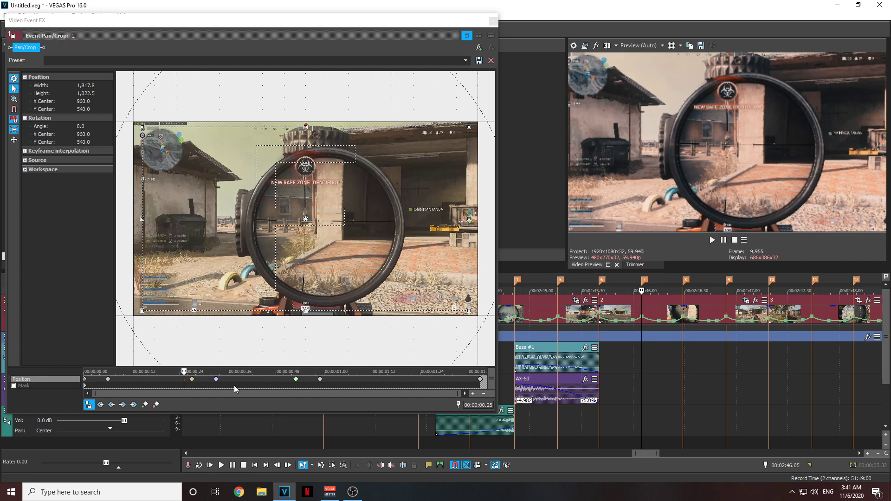
pyautogui.scroll(5, 647, 356)
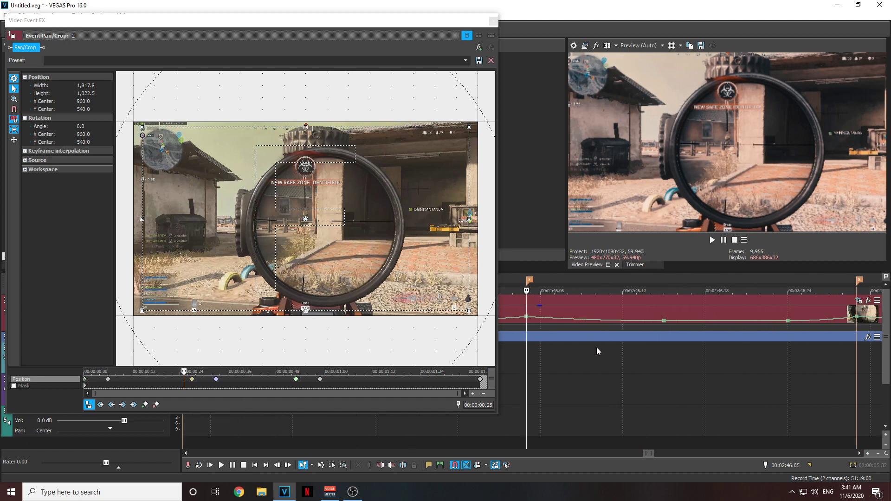
pyautogui.scroll(-2, 572, 347)
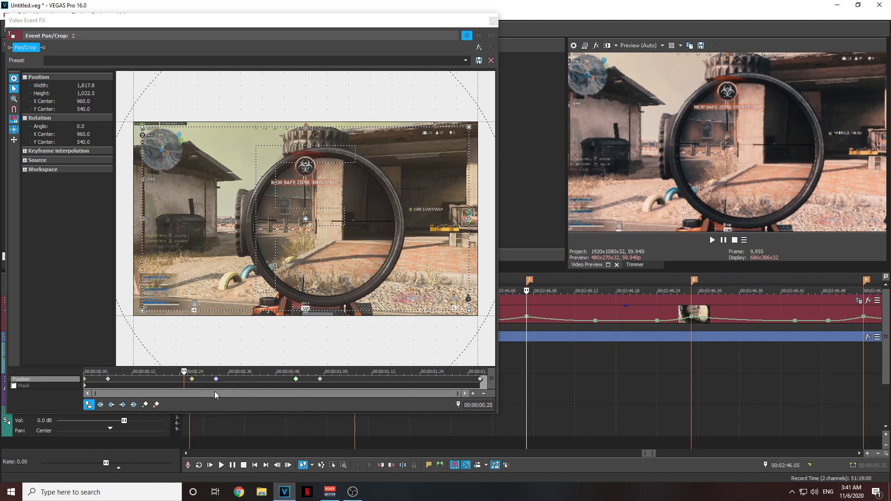
pyautogui.scroll(2, 547, 383)
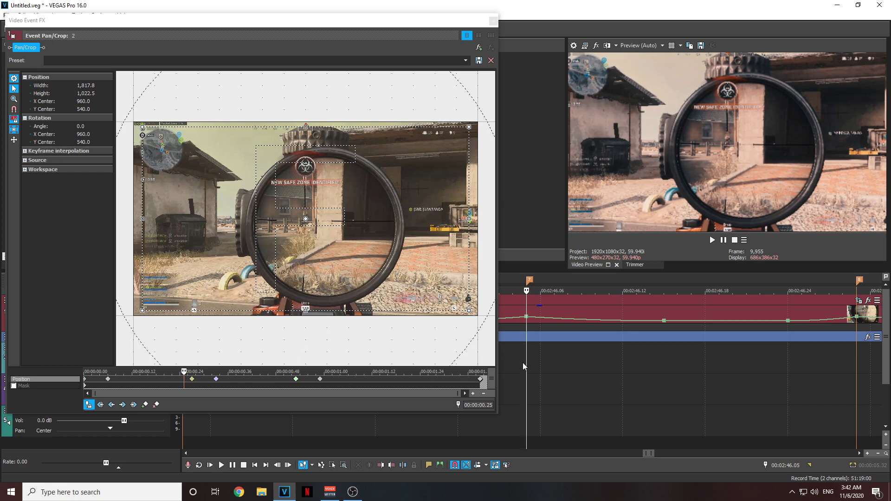
pyautogui.scroll(2, 529, 363)
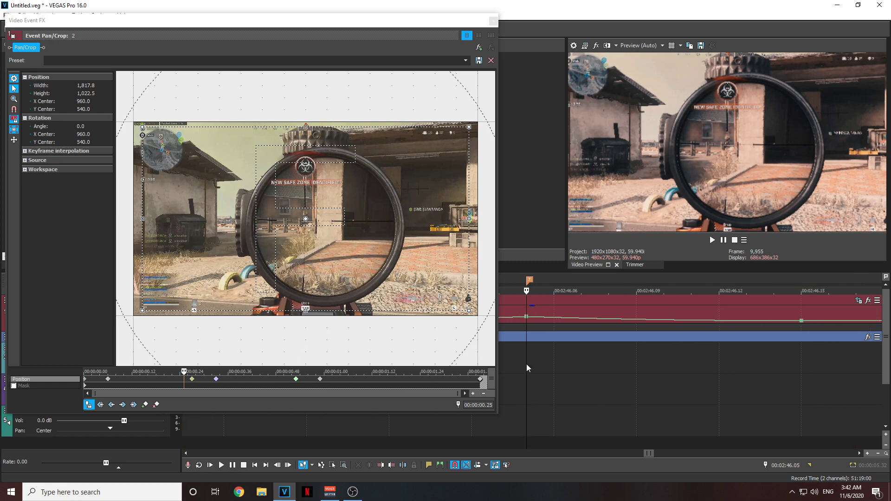
pyautogui.click(197, 387)
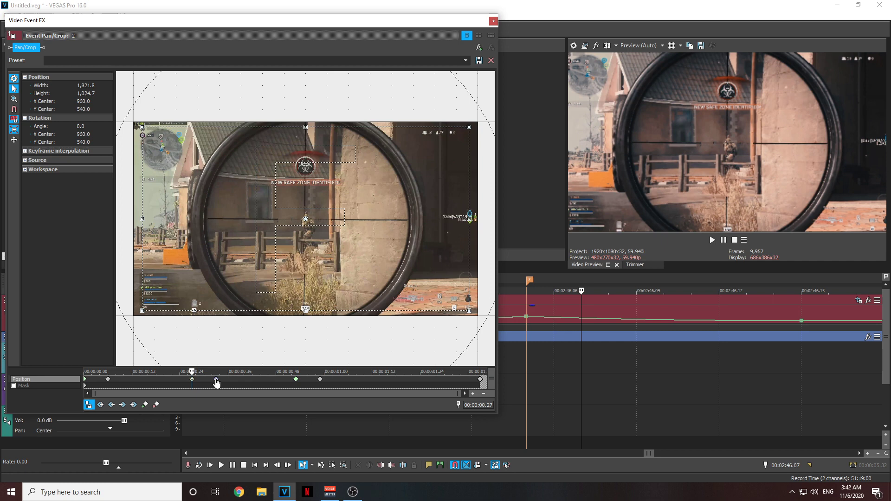
pyautogui.click(527, 353)
pyautogui.moveTo(216, 380); pyautogui.dragTo(195, 386)
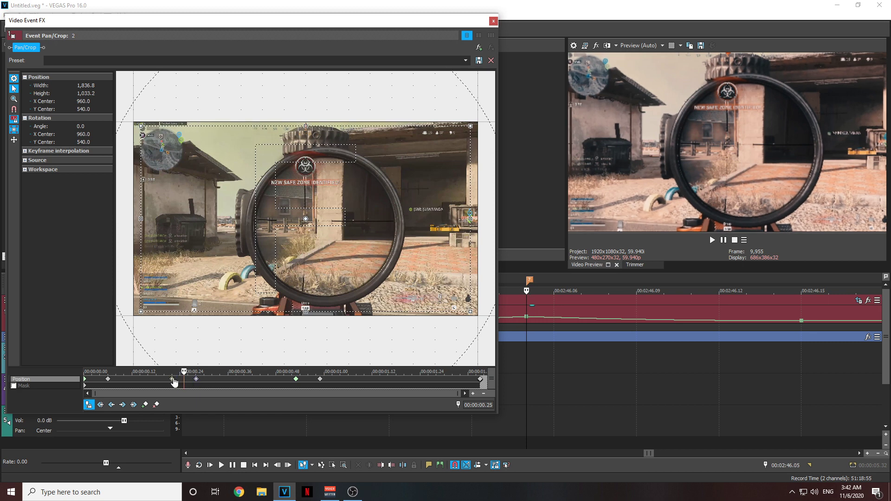
# - Shift the following pair of Position keyframes earlier to surround beat marker 8, with the first one at 00:00:00.46
pyautogui.scroll(-5, 675, 377)
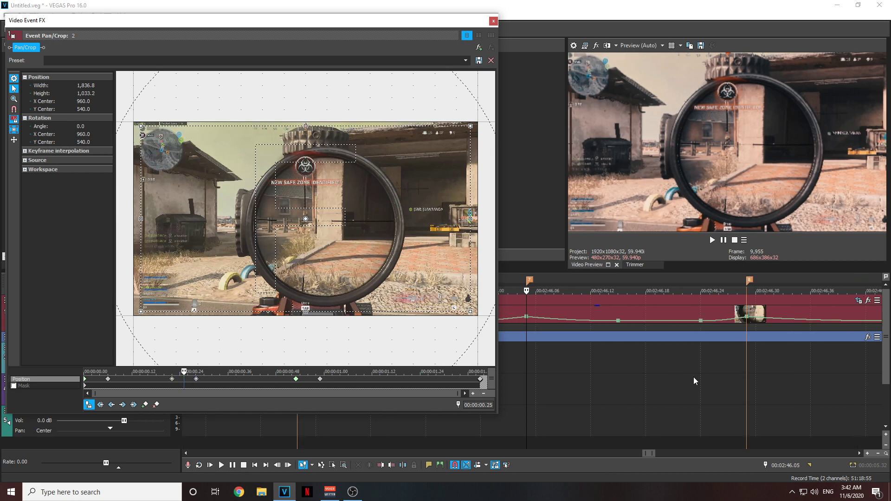
pyautogui.click(685, 366)
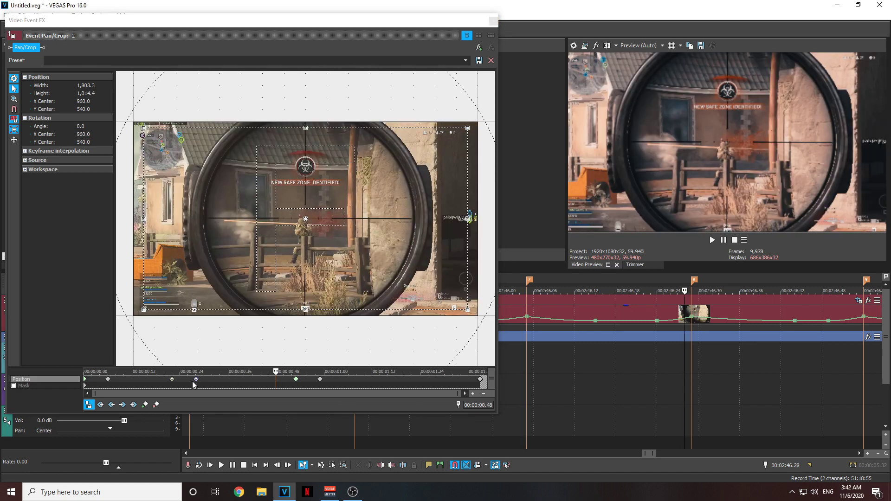
pyautogui.click(195, 379)
pyautogui.click(201, 380)
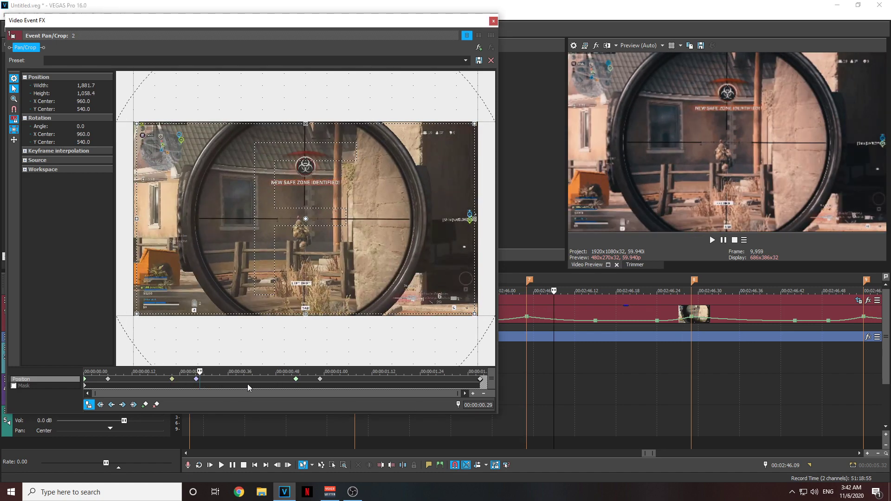
pyautogui.click(521, 352)
pyautogui.click(696, 349)
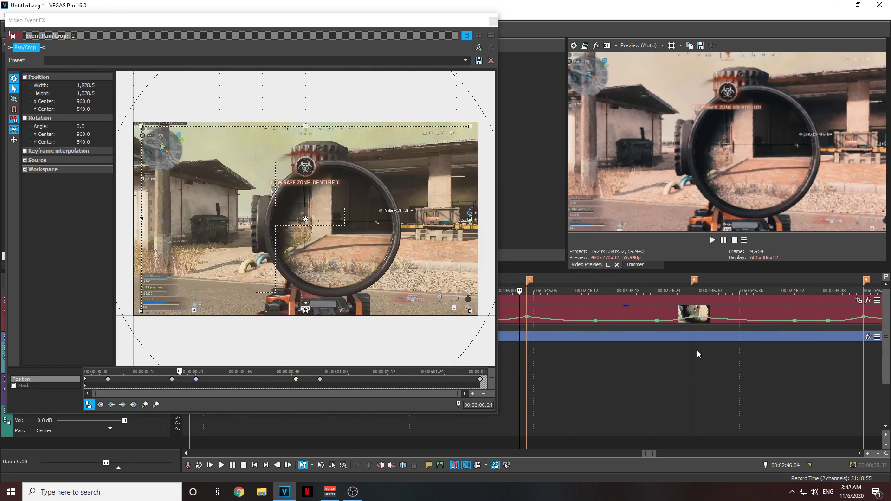
pyautogui.click(316, 382)
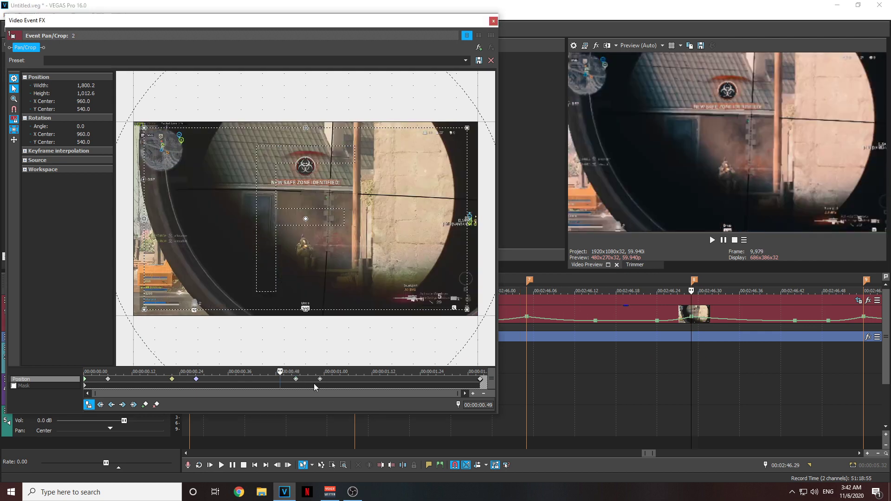
pyautogui.moveTo(320, 379); pyautogui.dragTo(292, 379)
pyautogui.click(691, 348)
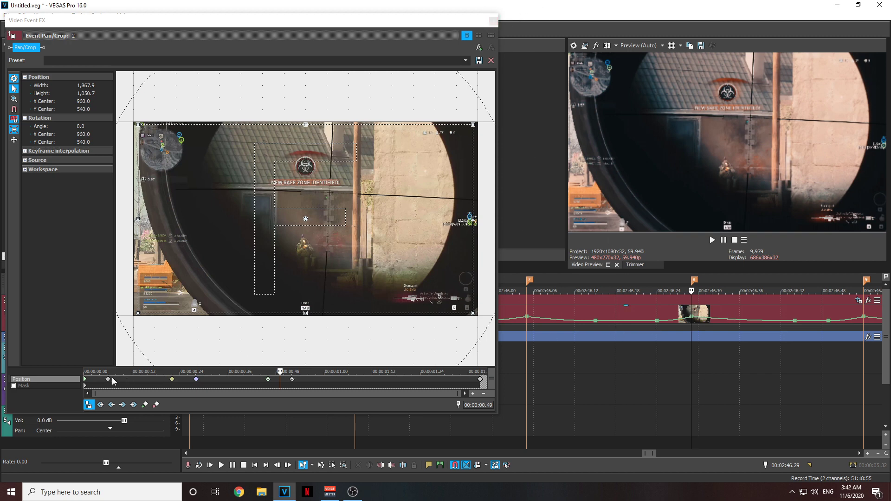
# - Compare the keyframes around beat marker 7 and enlarge the crop at 00:00:00.46 to about 1,903 by 1,070
pyautogui.click(171, 380)
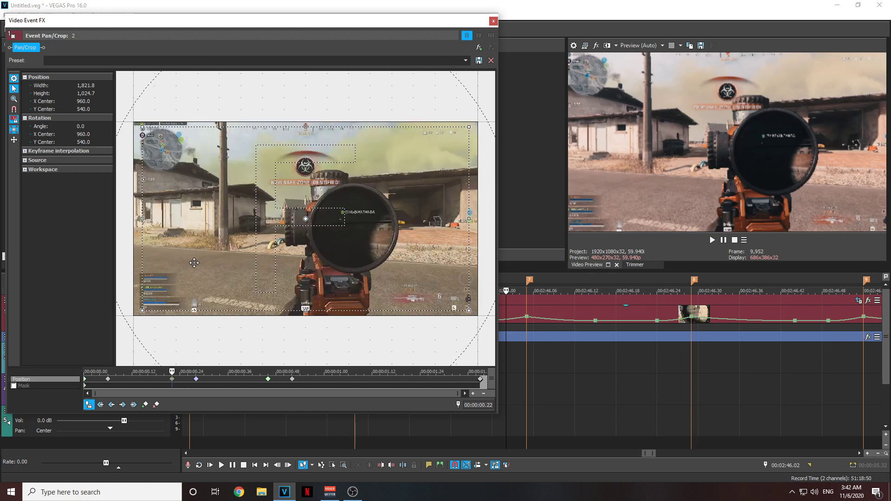
pyautogui.click(196, 380)
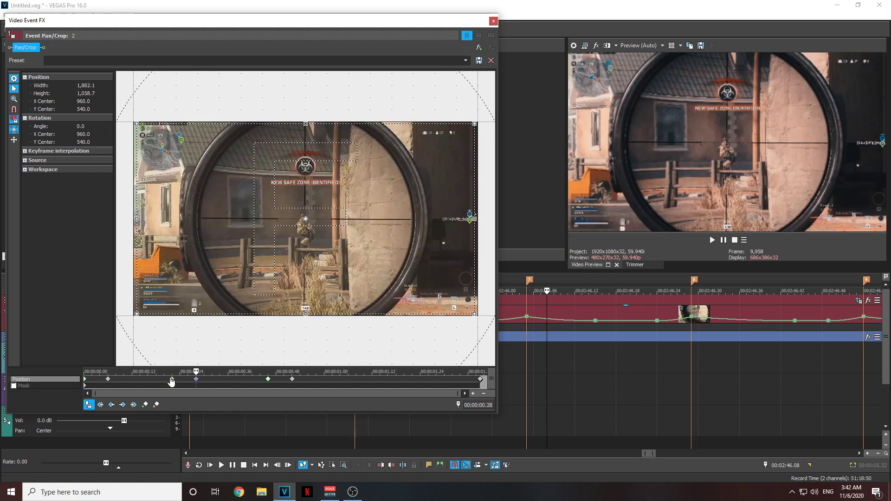
pyautogui.click(173, 379)
pyautogui.click(195, 379)
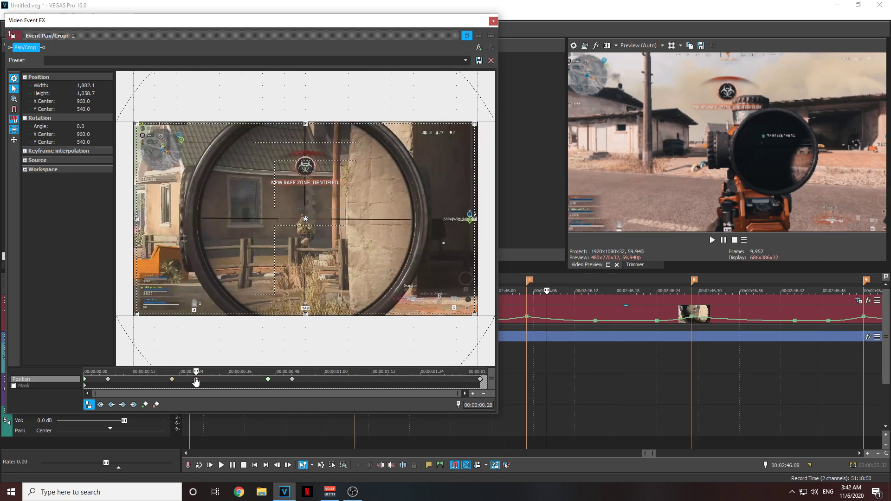
pyautogui.click(268, 379)
pyautogui.moveTo(144, 306); pyautogui.dragTo(134, 312)
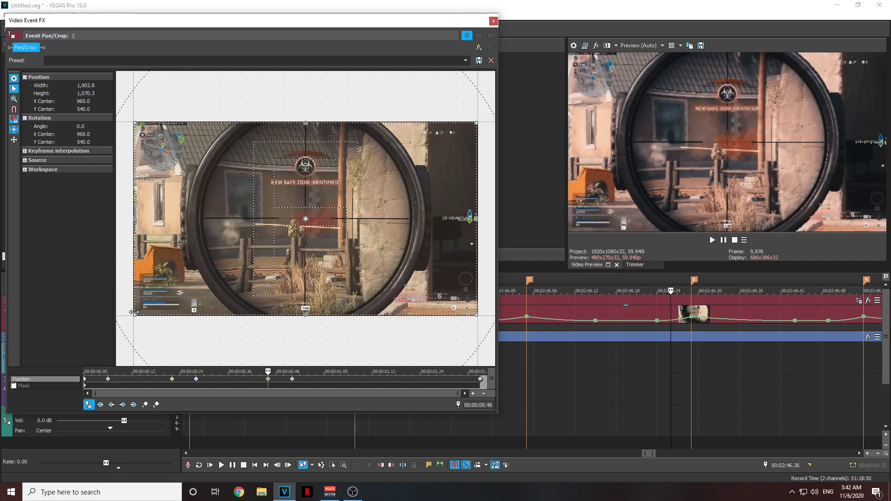
# - Compare the keyframes at 00:00:00.28 and 00:00:00.46, and size the crop at 00:00:00.52 to about 1,748 by 983
pyautogui.click(196, 379)
pyautogui.click(197, 380)
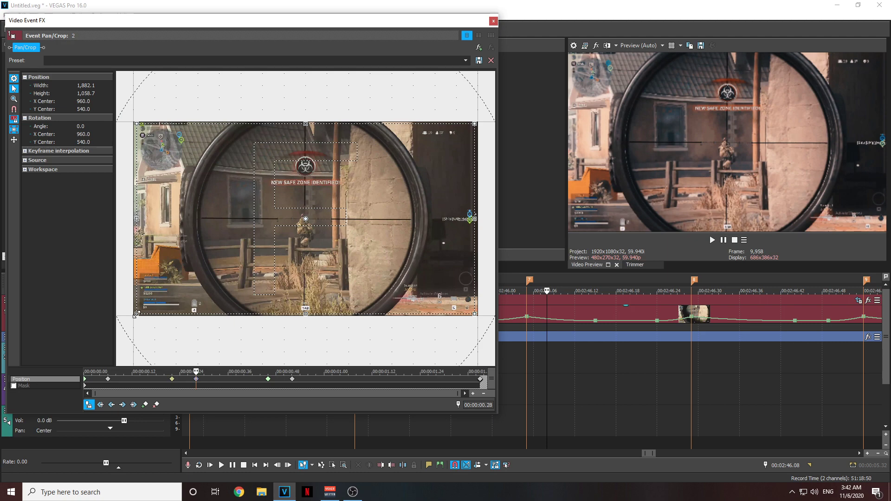
pyautogui.click(268, 379)
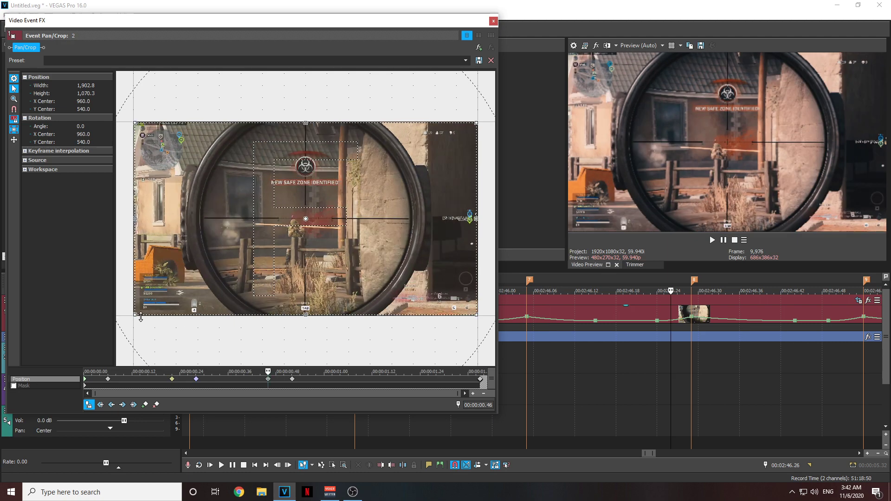
pyautogui.click(291, 379)
pyautogui.moveTo(136, 316)
pyautogui.mouseDown()
pyautogui.moveTo(158, 308)
pyautogui.moveTo(149, 315)
pyautogui.mouseUp()
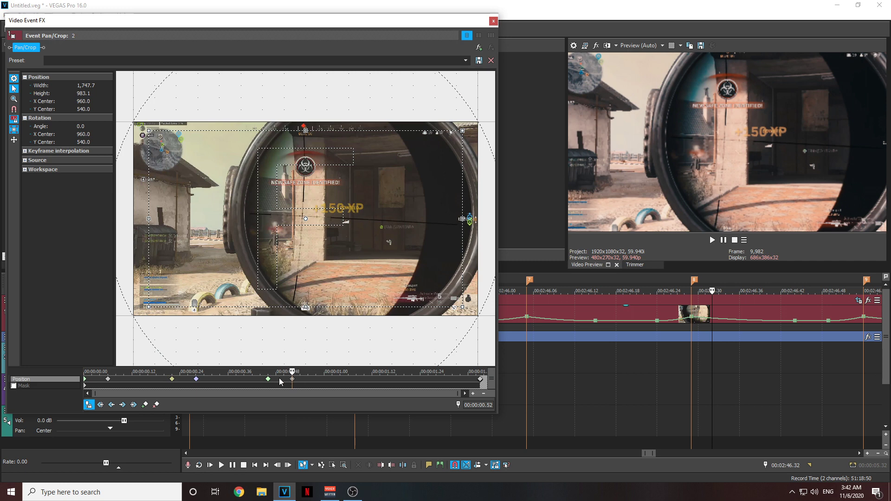
# - Close the Pan/Crop window and play the second clip from marker 6 past marker 8 to check the zooms, pausing along the way
pyautogui.click(493, 21)
pyautogui.scroll(-4, 589, 412)
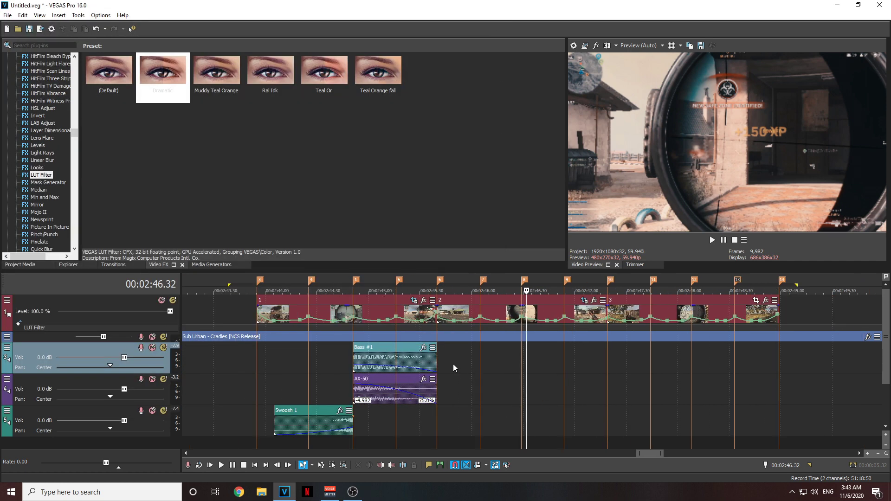
pyautogui.click(437, 335)
pyautogui.press('space')
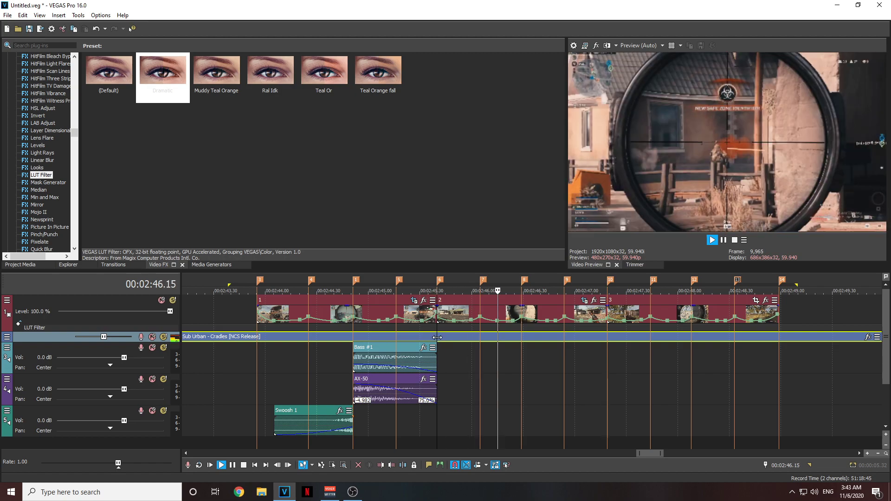
pyautogui.press('space')
pyautogui.press('space')
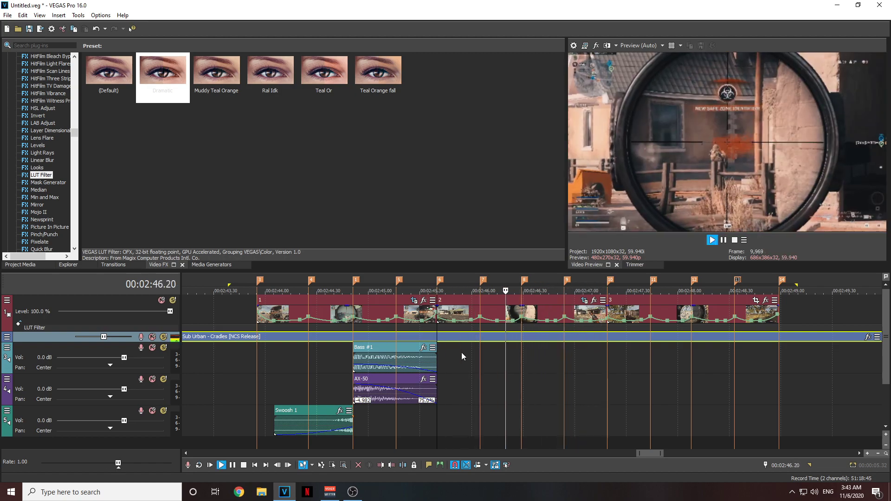
pyautogui.press('space')
pyautogui.press('space')
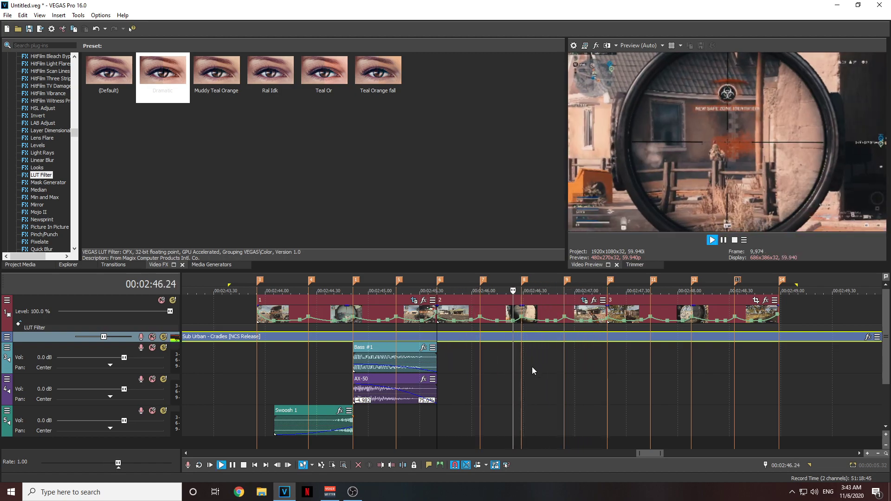
pyautogui.press('space')
pyautogui.press('space')
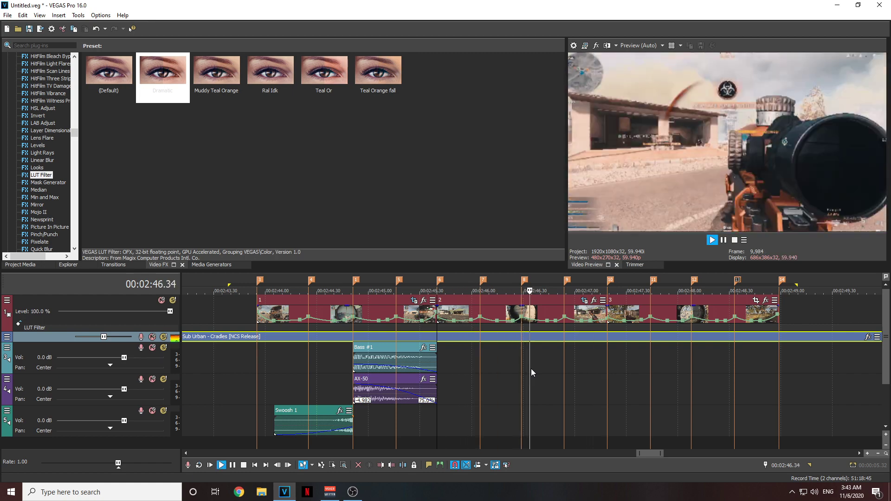
pyautogui.press('space')
# - Reopen the second clip's Pan/Crop and step through the Position keyframes at 00:00:00.28, 00:00:00.46 and 00:00:00.52 and the start
pyautogui.click(499, 315)
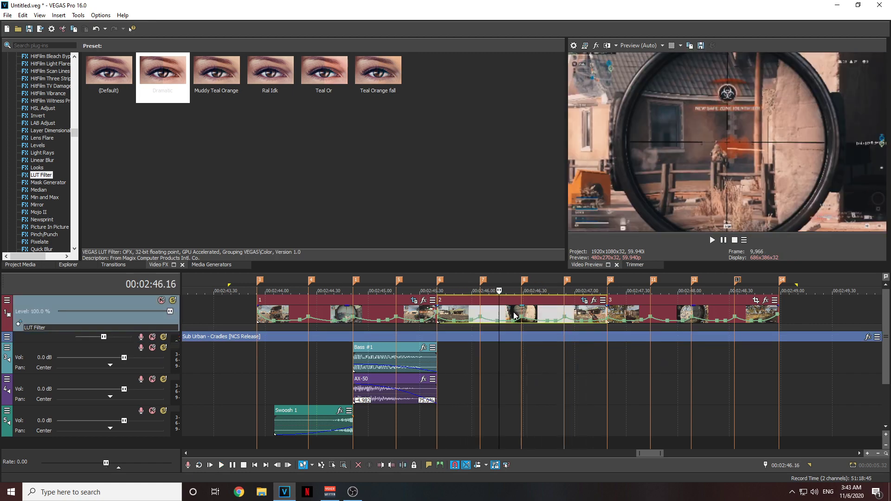
pyautogui.click(585, 300)
pyautogui.click(292, 379)
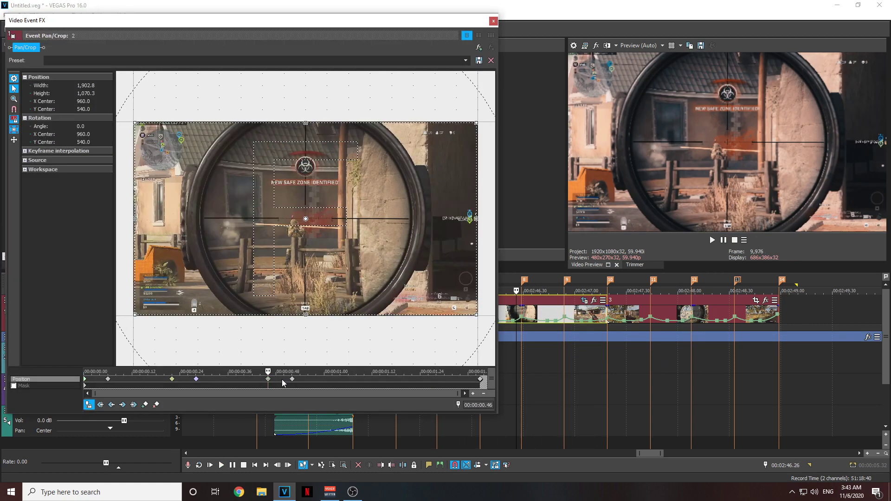
pyautogui.click(197, 379)
pyautogui.click(268, 379)
pyautogui.click(292, 379)
pyautogui.press('Home')
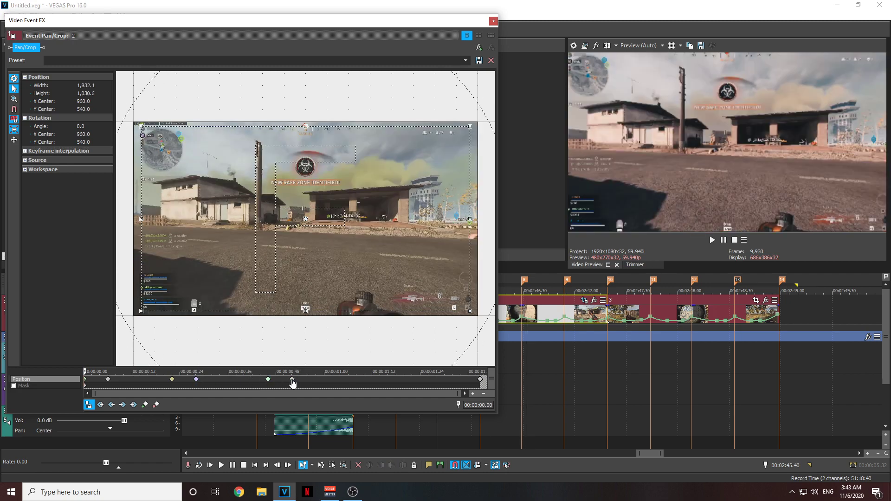
# - Add a Position keyframe at 00:00:01.33 with a crop of about 1,892 by 1,064, and compare it with the one at 00:00:00.52
pyautogui.click(292, 379)
pyautogui.moveTo(481, 379)
pyautogui.mouseDown()
pyautogui.moveTo(444, 381)
pyautogui.moveTo(480, 385)
pyautogui.mouseUp()
pyautogui.click(480, 385)
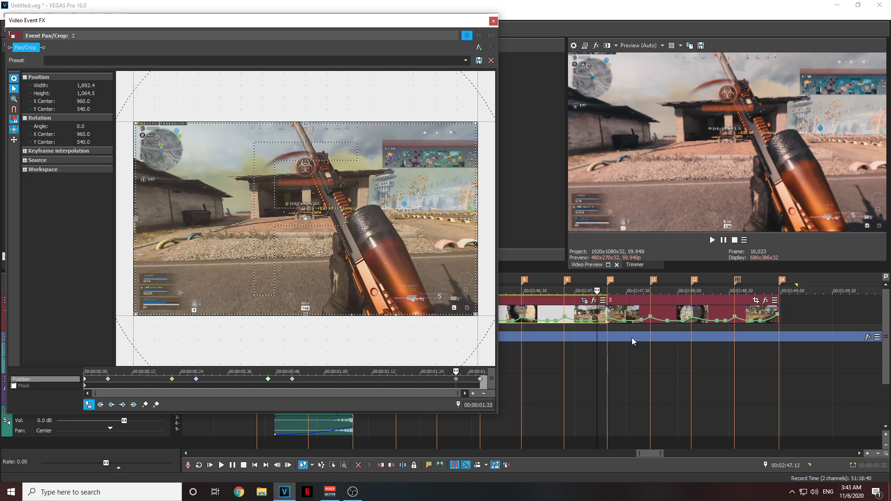
pyautogui.click(292, 380)
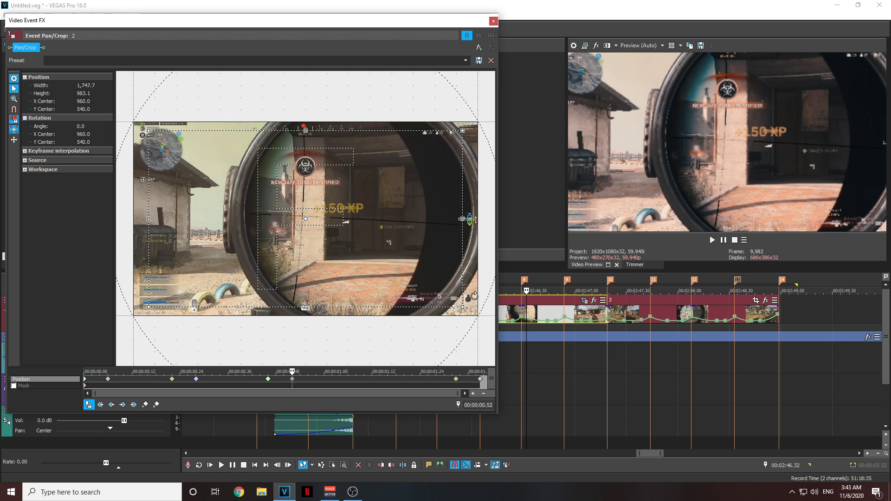
pyautogui.click(457, 381)
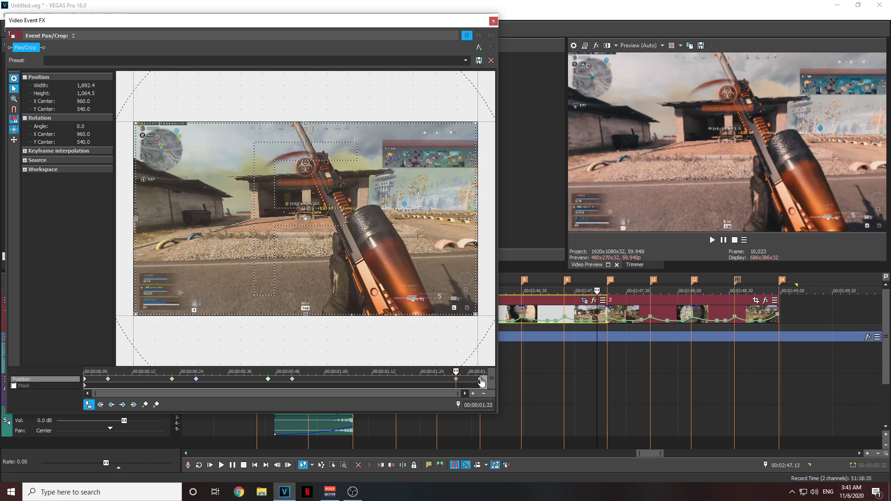
# - Check the clip's last keyframe and reduce the crop at 00:00:01.33 to about 1,782 by 1,002
pyautogui.click(480, 379)
pyautogui.click(456, 379)
pyautogui.press('Home')
pyautogui.click(456, 380)
pyautogui.click(293, 380)
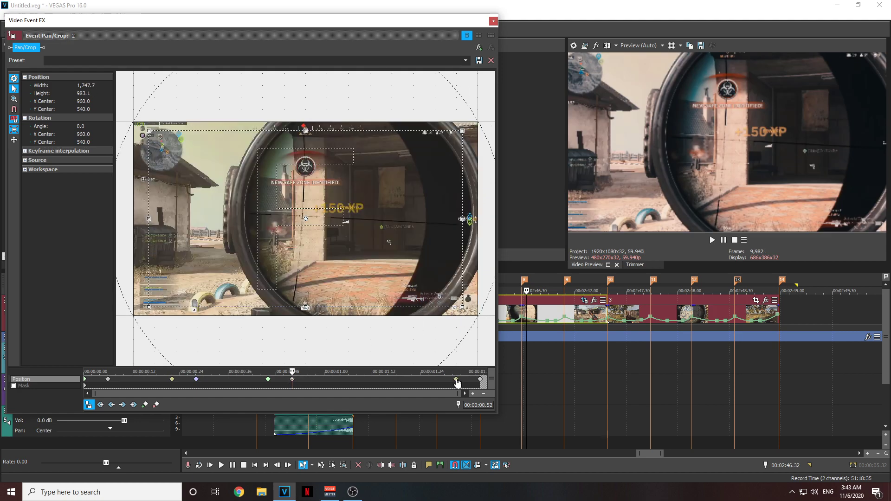
pyautogui.click(457, 381)
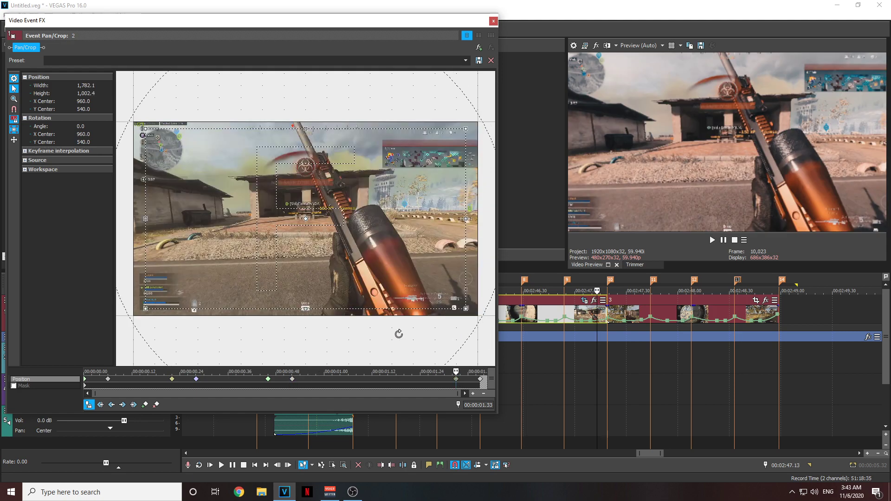
# - Compare the crops at 00:00:00.52 and 00:00:01.33, and scrub through to the clip's end at 00:00:01.39
pyautogui.click(292, 379)
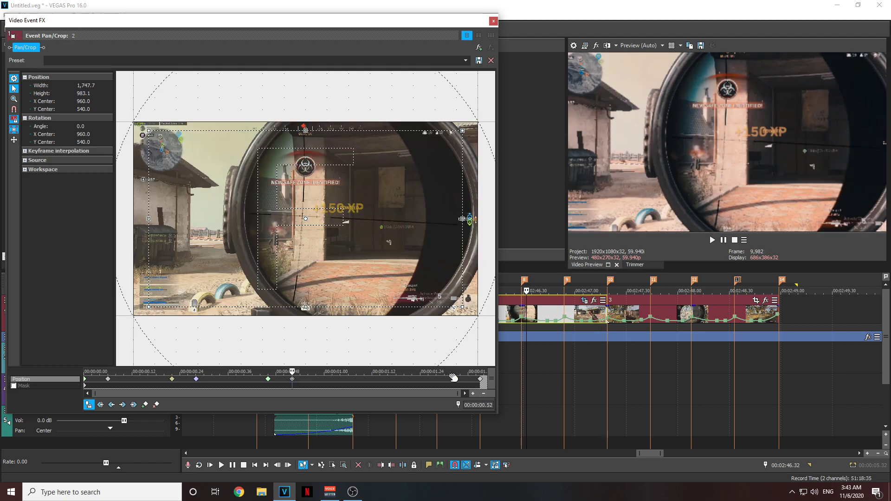
pyautogui.click(456, 385)
pyautogui.click(457, 379)
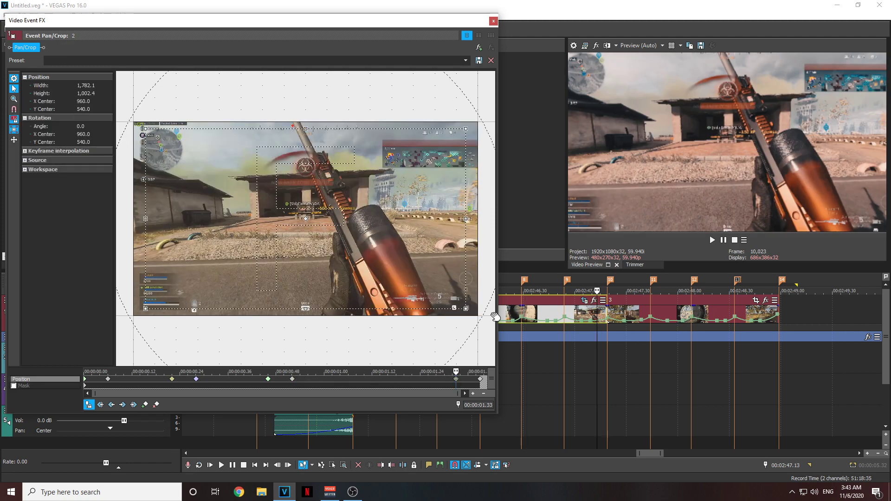
pyautogui.click(293, 379)
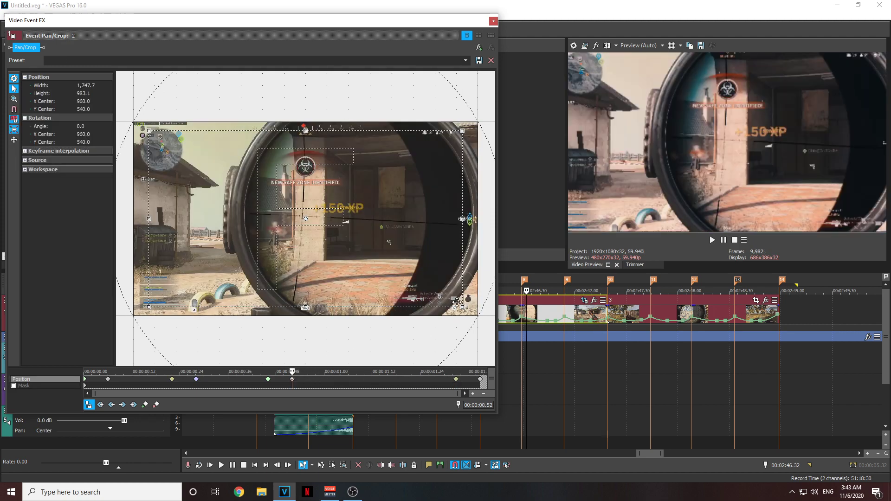
pyautogui.moveTo(293, 372); pyautogui.dragTo(490, 384)
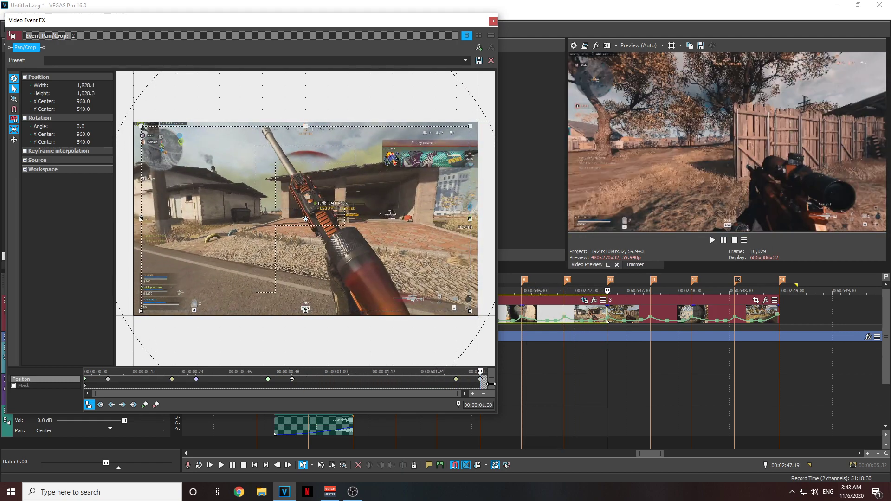
pyautogui.rightClick(464, 294)
pyautogui.click(478, 300)
pyautogui.hotkey('ctrl', 'z')
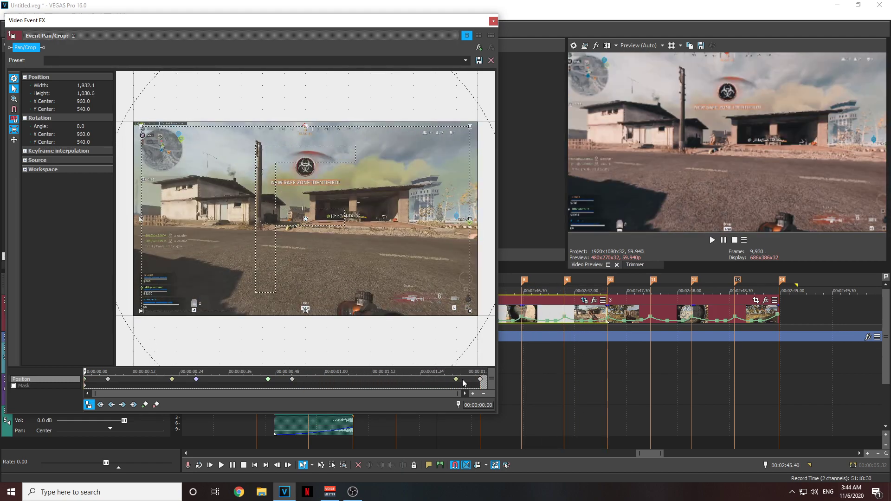
# - Check the interpolation type of the keyframe at 00:00:01.33, close Pan/Crop and play the montage from the first clip's end through the second clip
pyautogui.click(456, 380)
pyautogui.rightClick(456, 380)
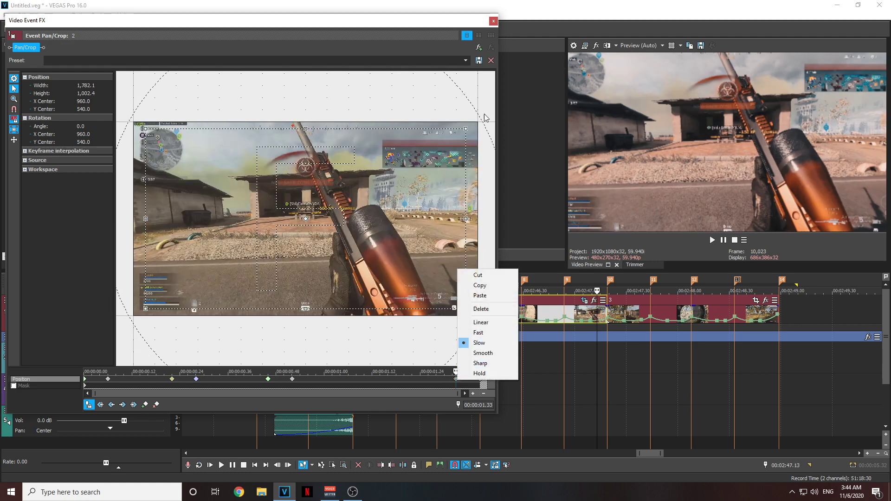
pyautogui.click(494, 24)
pyautogui.click(493, 22)
pyautogui.click(427, 310)
pyautogui.press('space')
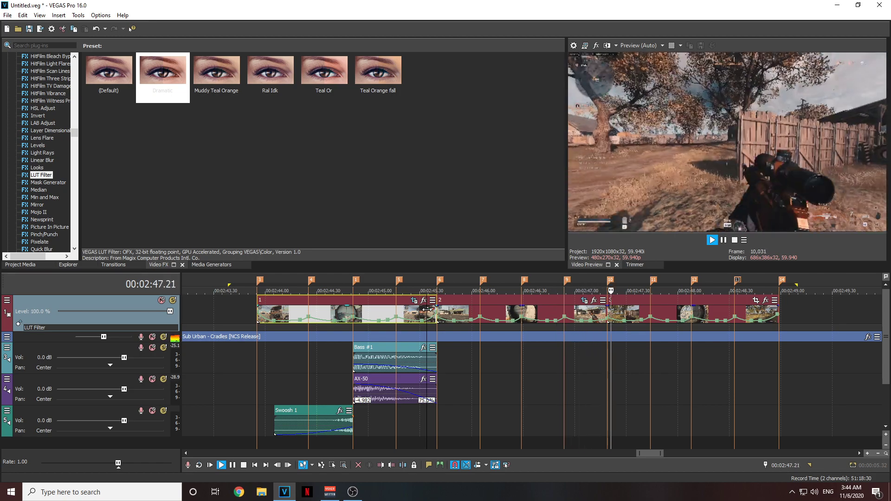
pyautogui.press('space')
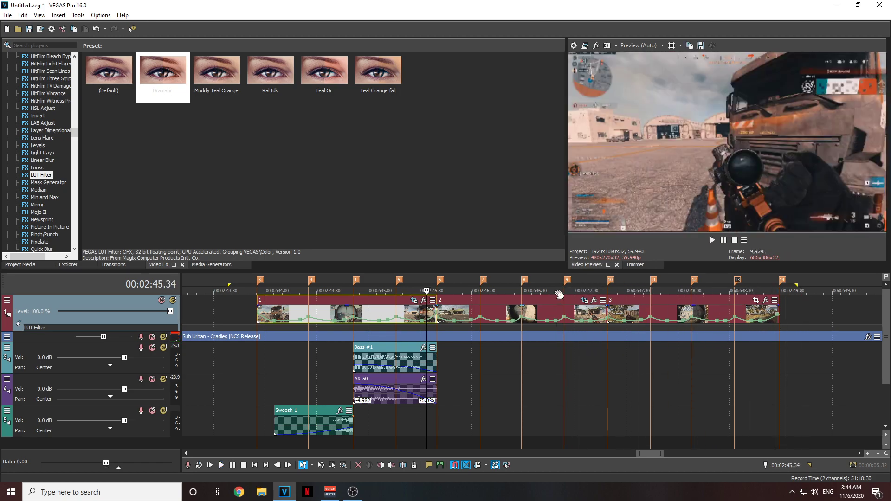
# - Move the cursor to the third clip's start and inspect its Pan/Crop settings before closing the window
pyautogui.click(610, 352)
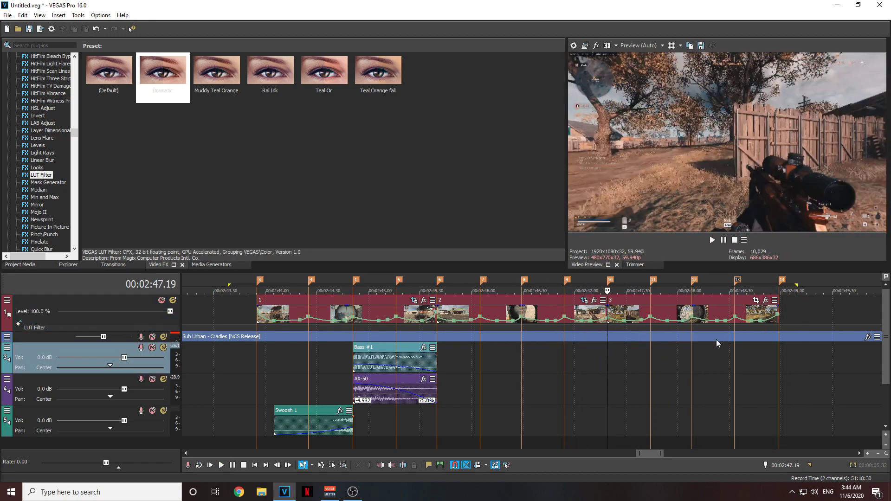
pyautogui.click(742, 318)
pyautogui.click(756, 300)
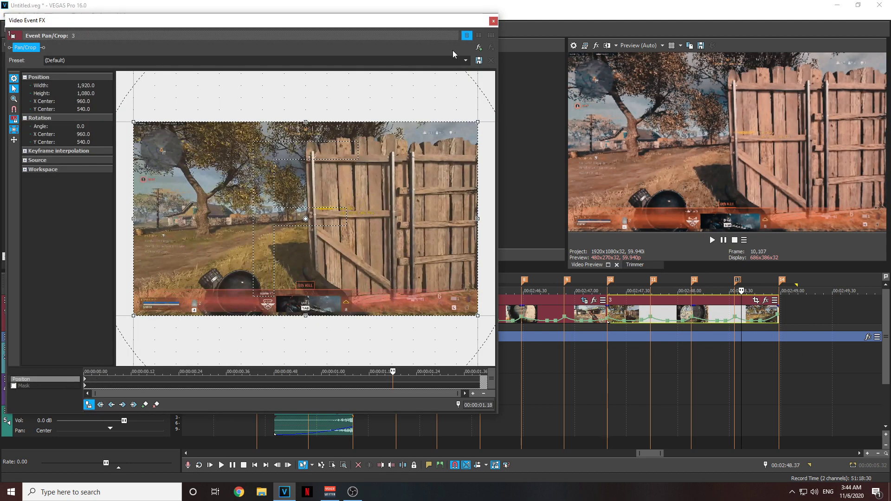
pyautogui.click(493, 21)
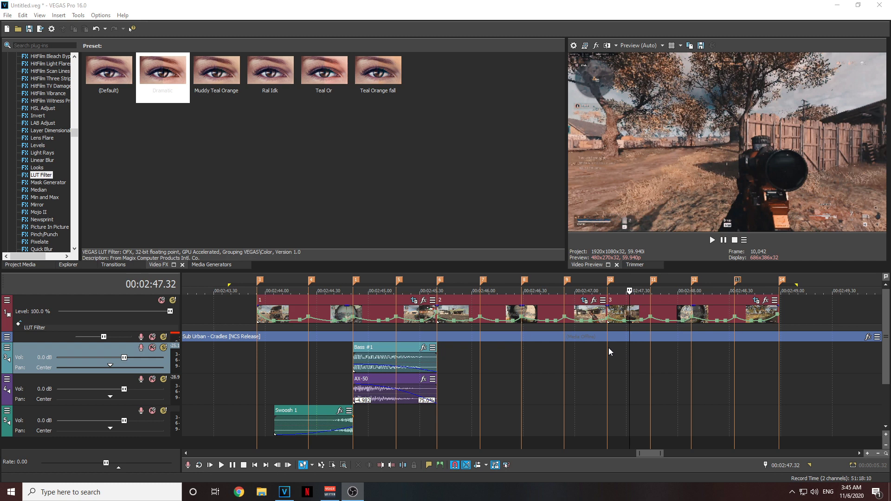
# - Place the cursor at markers 10, 7, 8 and 9 to review the beats, and temporarily enlarge the music track to view its waveform
pyautogui.click(608, 347)
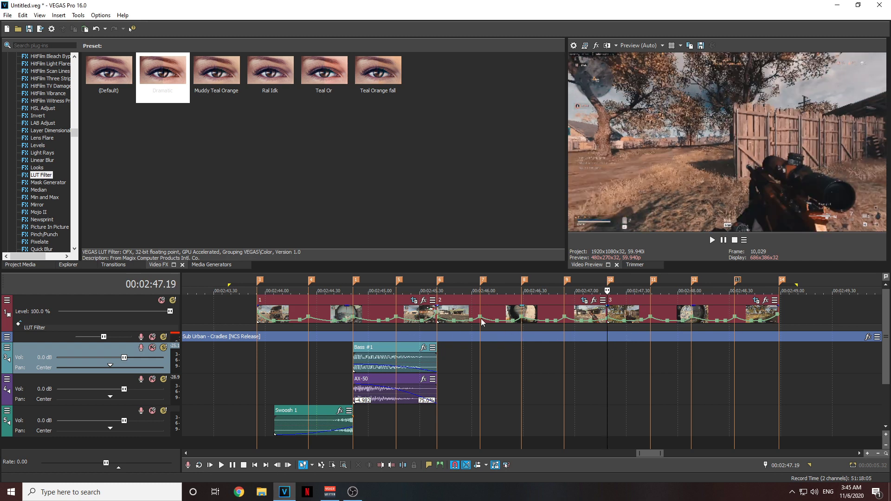
pyautogui.click(481, 341)
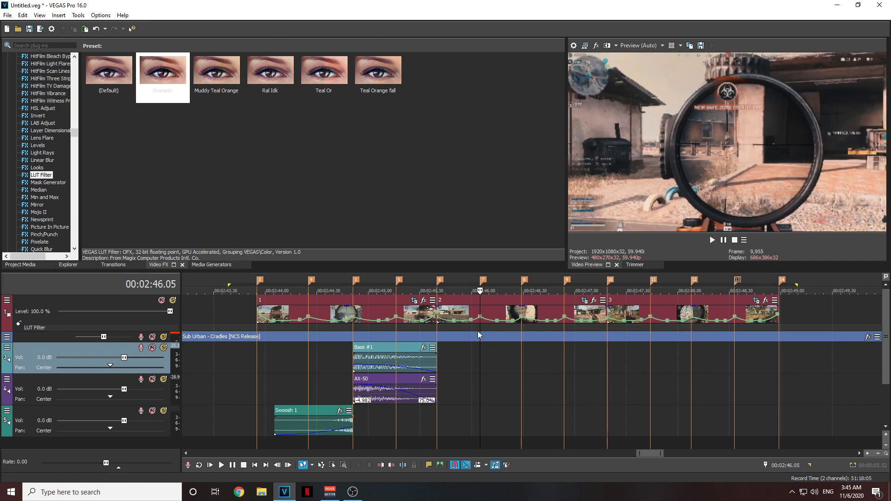
pyautogui.click(523, 350)
pyautogui.click(566, 356)
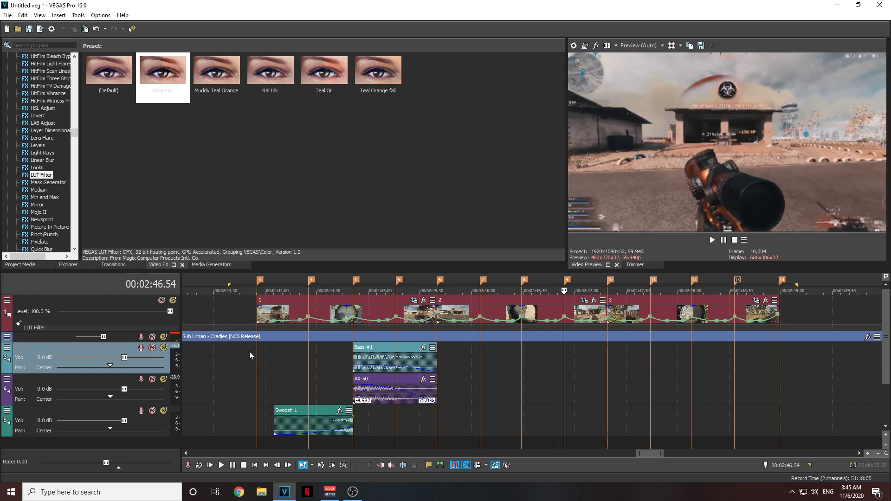
pyautogui.moveTo(71, 343); pyautogui.dragTo(70, 377)
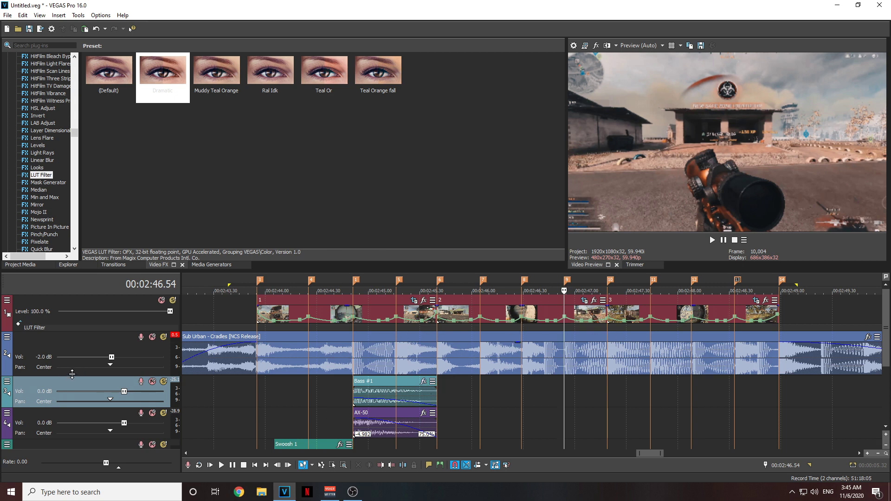
pyautogui.moveTo(72, 374); pyautogui.dragTo(72, 343)
# - Copy the first clip and open the second clip's options for pasting event attributes, without applying them
pyautogui.rightClick(376, 310)
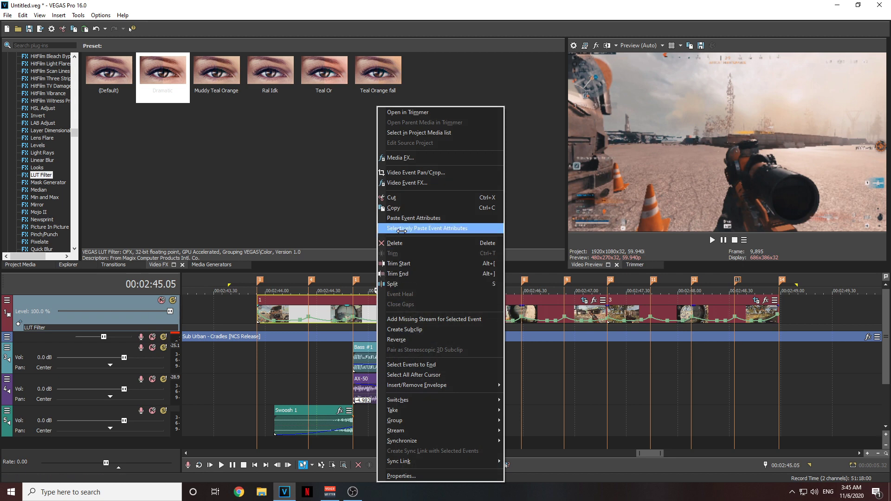
pyautogui.click(393, 208)
pyautogui.click(465, 315)
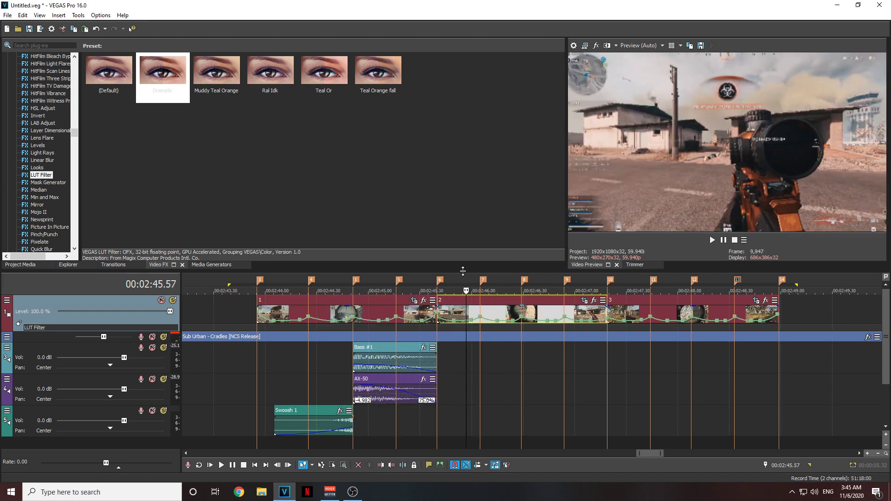
pyautogui.rightClick(460, 317)
pyautogui.press('Escape')
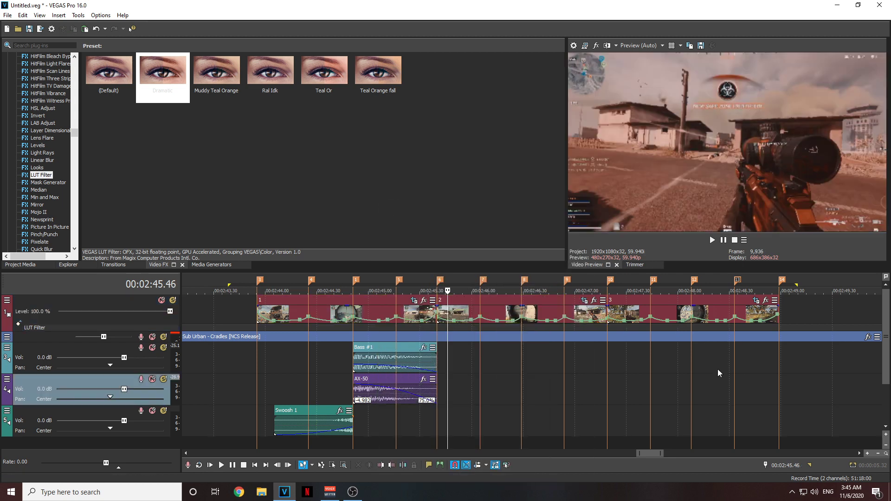
# - Open the third clip's Pan/Crop and compare the zoom framing at the keyframes 00:00:00.22 and 00:00:00.28
pyautogui.click(622, 342)
pyautogui.click(759, 302)
pyautogui.click(756, 301)
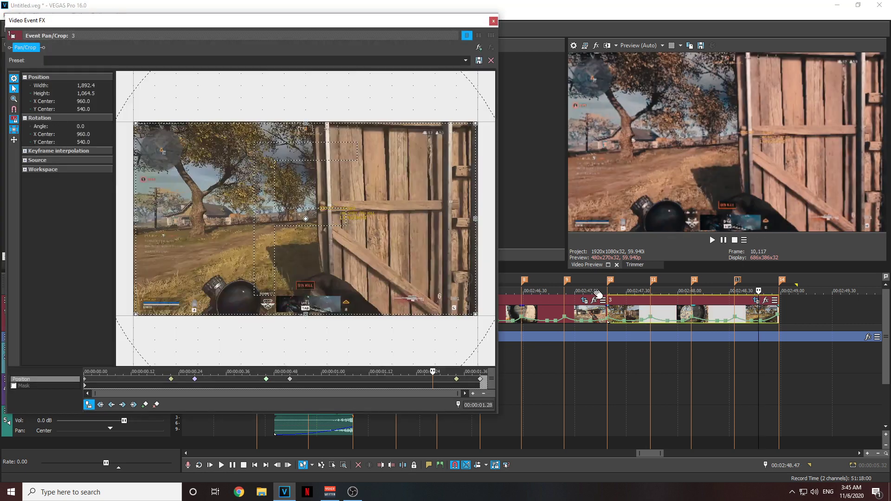
pyautogui.moveTo(294, 26); pyautogui.dragTo(407, 32)
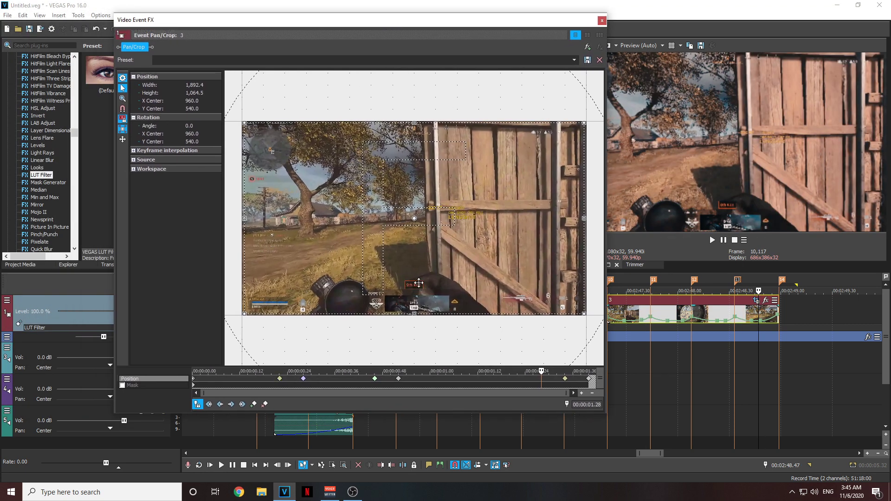
pyautogui.click(280, 378)
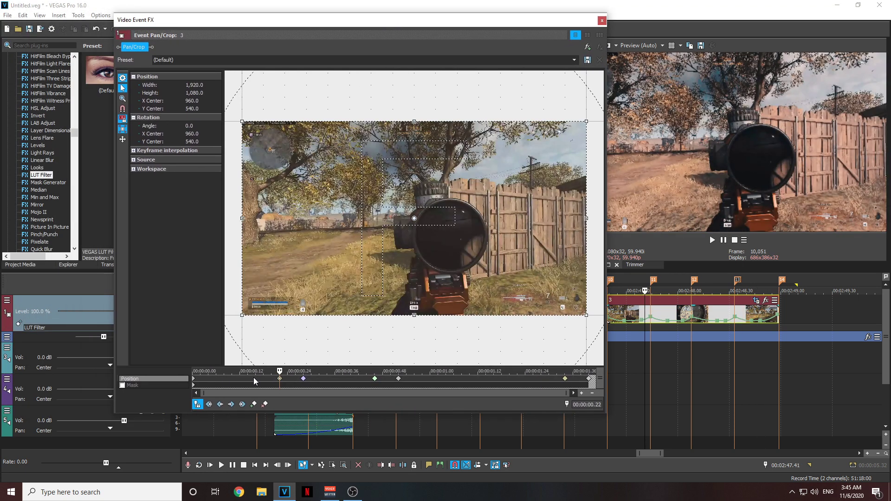
pyautogui.click(304, 381)
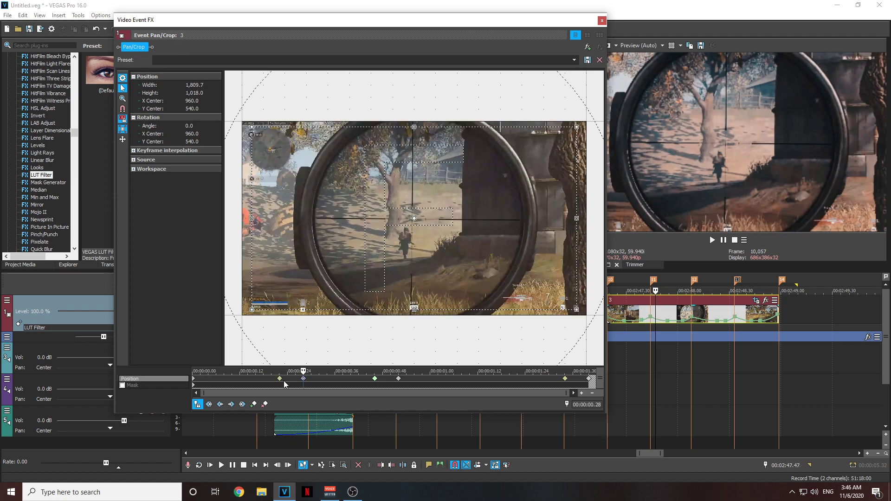
pyautogui.click(279, 378)
pyautogui.click(304, 380)
# - Check the third clip's remaining Pan/Crop keyframes at 00:00:00.46, 00:00:00.52, the clip's end and 00:00:01.34, and close Pan/Crop
pyautogui.click(376, 382)
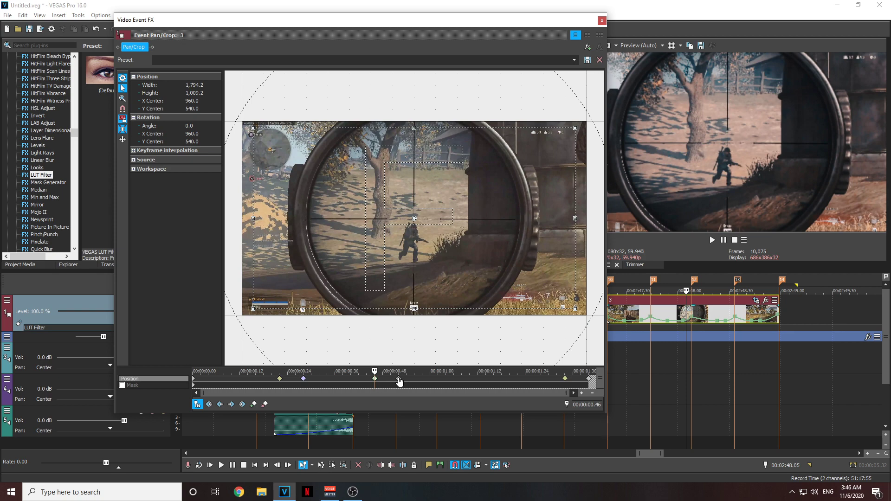
pyautogui.click(398, 381)
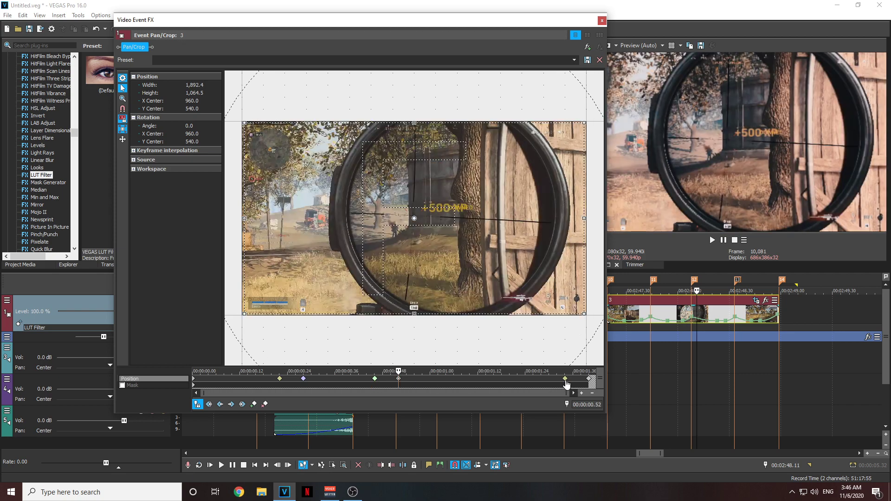
pyautogui.click(587, 381)
pyautogui.click(562, 382)
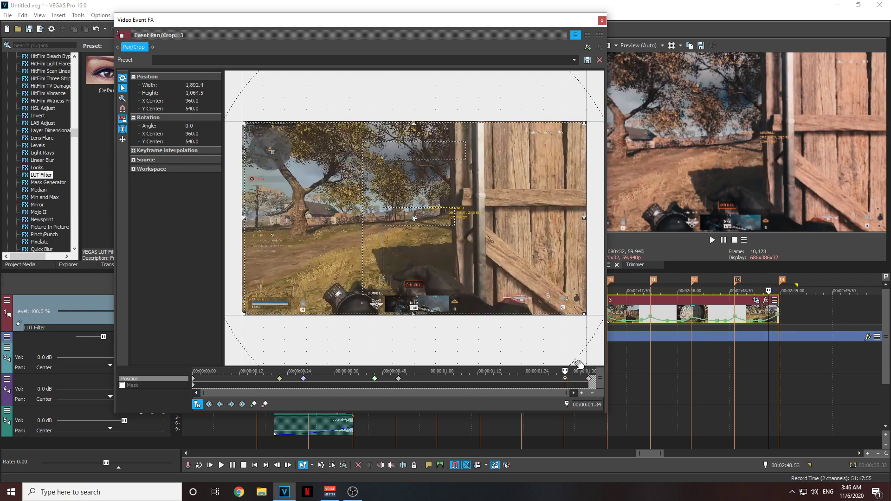
pyautogui.click(602, 20)
# - Select the time range from 00:02:43.36 to 00:02:49.22 around all three clips and play the montage from its start
pyautogui.moveTo(225, 283); pyautogui.dragTo(818, 291)
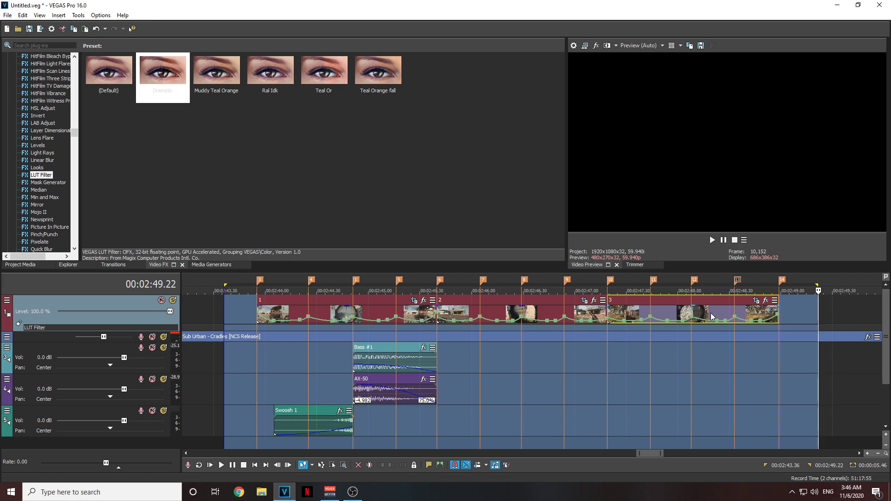
pyautogui.press('space')
pyautogui.press('space')
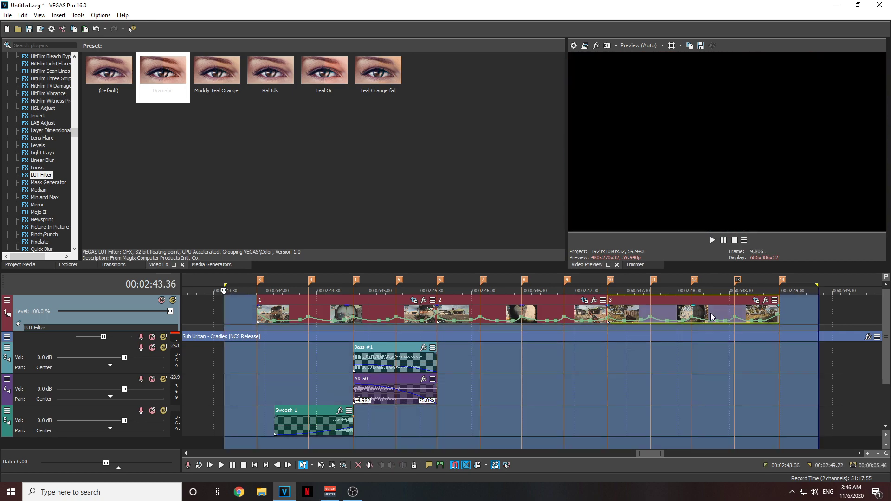